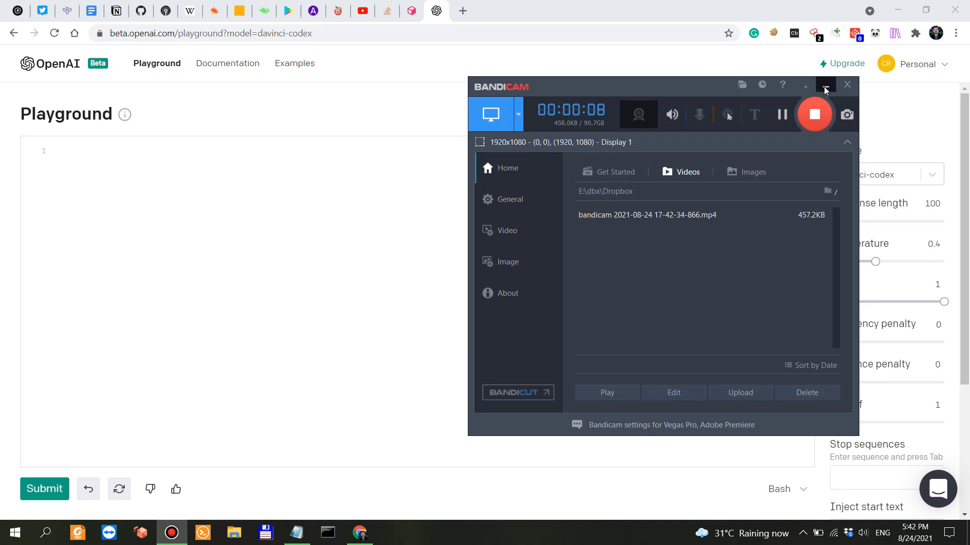
Step: Check the OpenAI Playground engine list, leaving davinci-codex selected
left_click(824, 86)
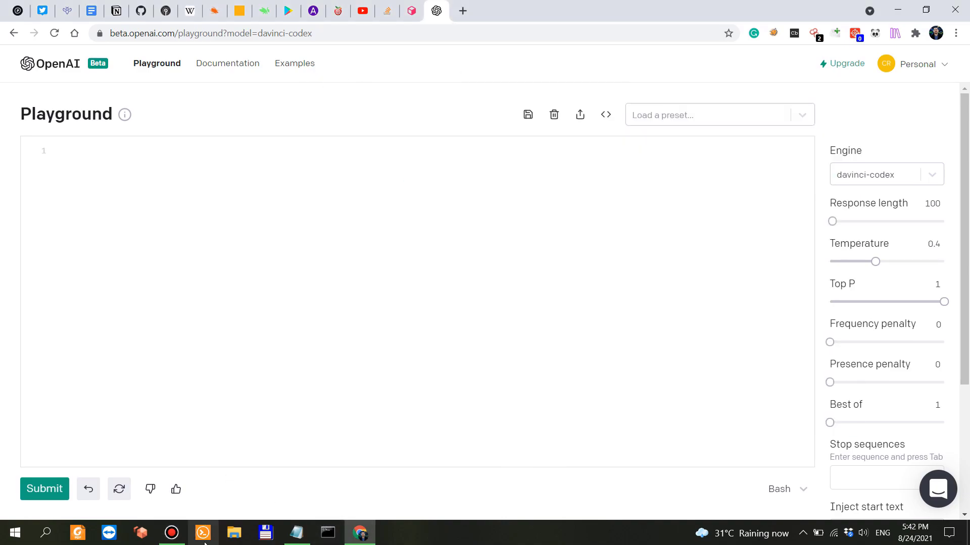
left_click(172, 534)
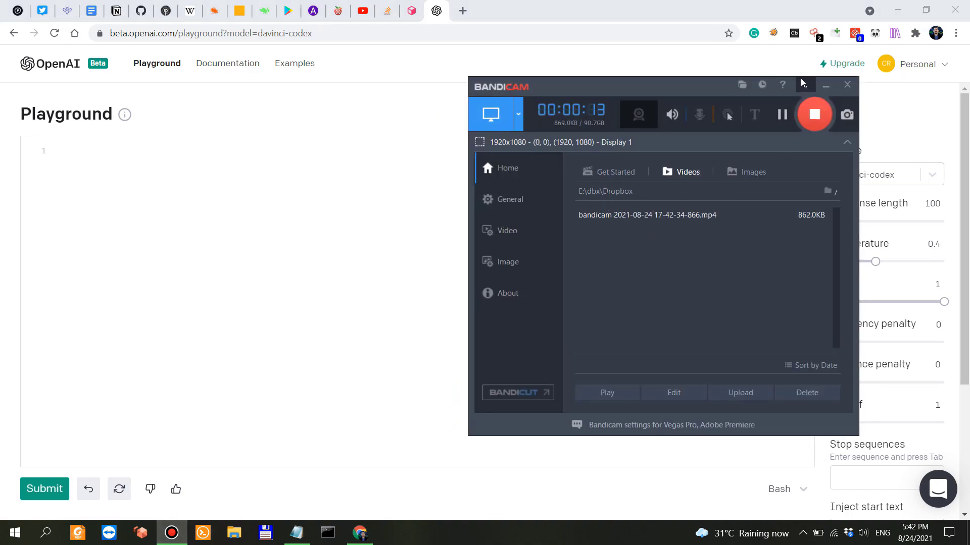
left_click(825, 85)
left_click(513, 161)
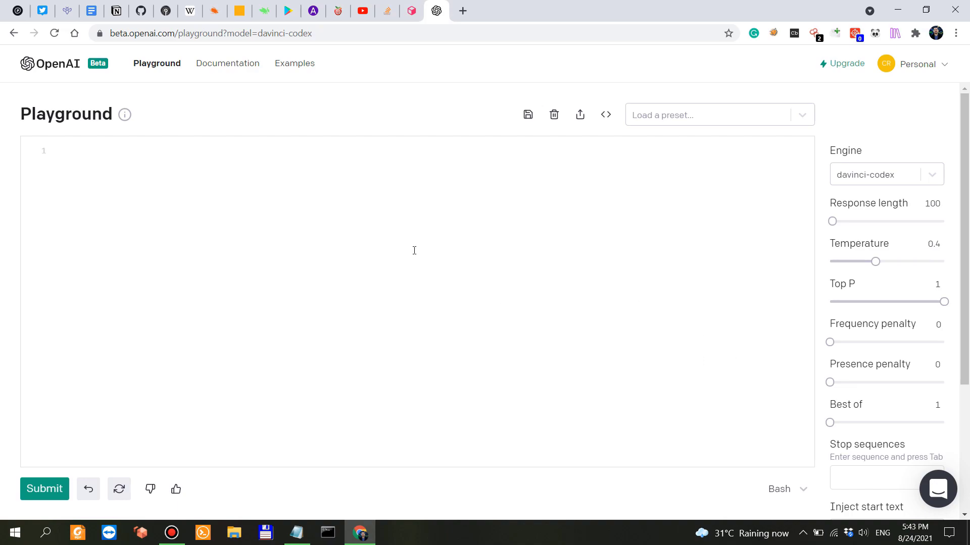
left_click(414, 11)
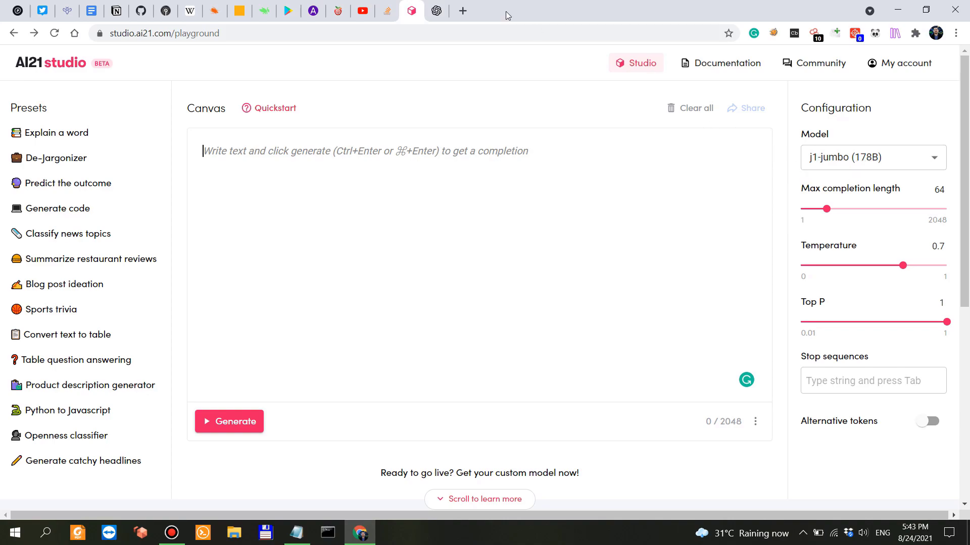
key("ctrl+Tab")
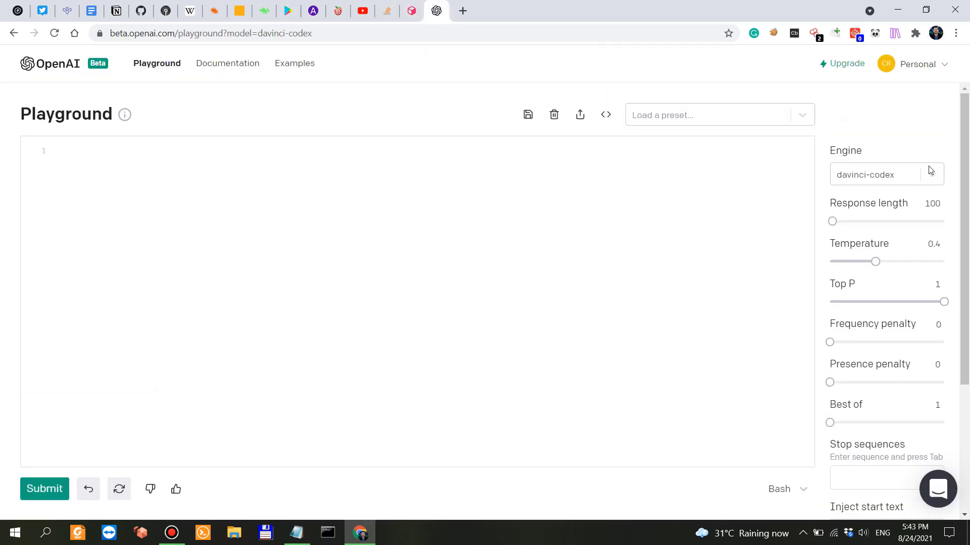
left_click(930, 170)
scroll(887, 211, "up", 2)
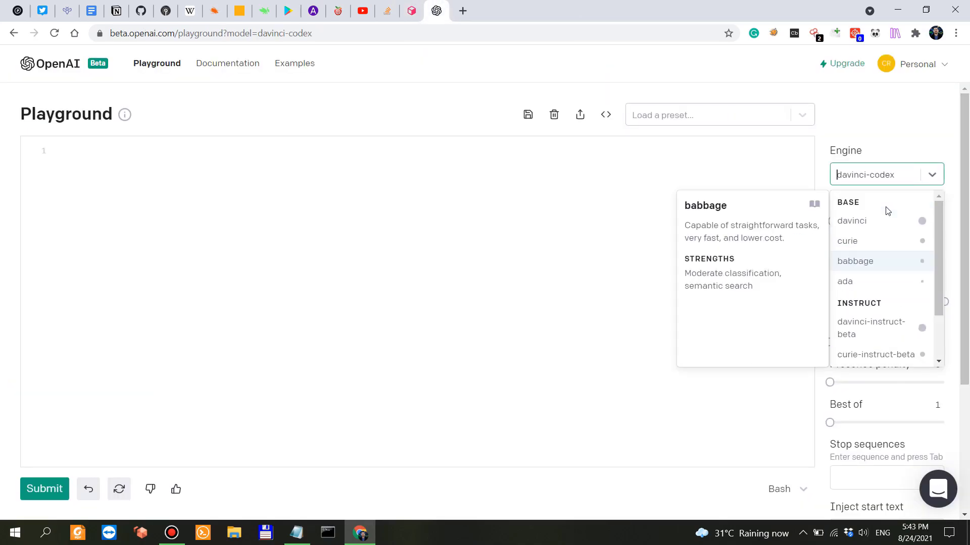
scroll(870, 229, "down", 1)
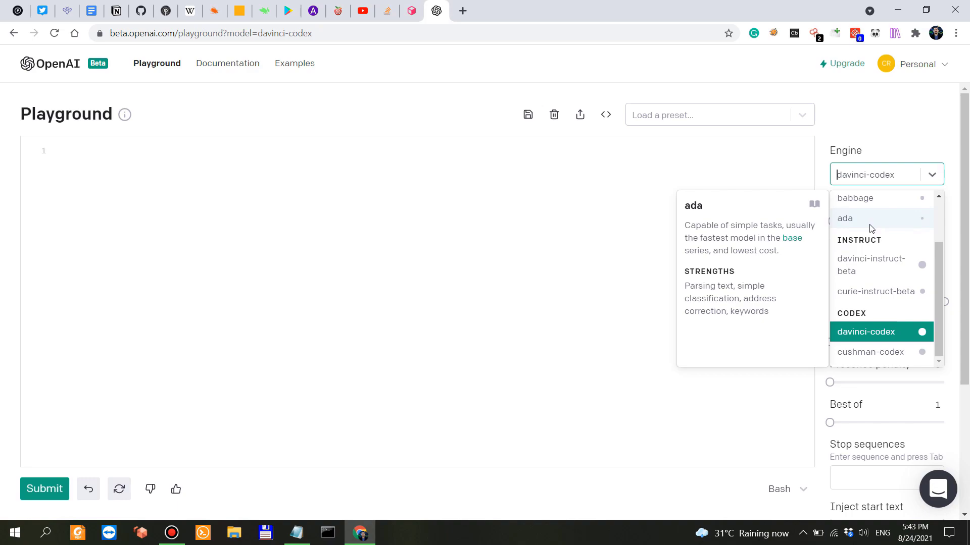
left_click(466, 176)
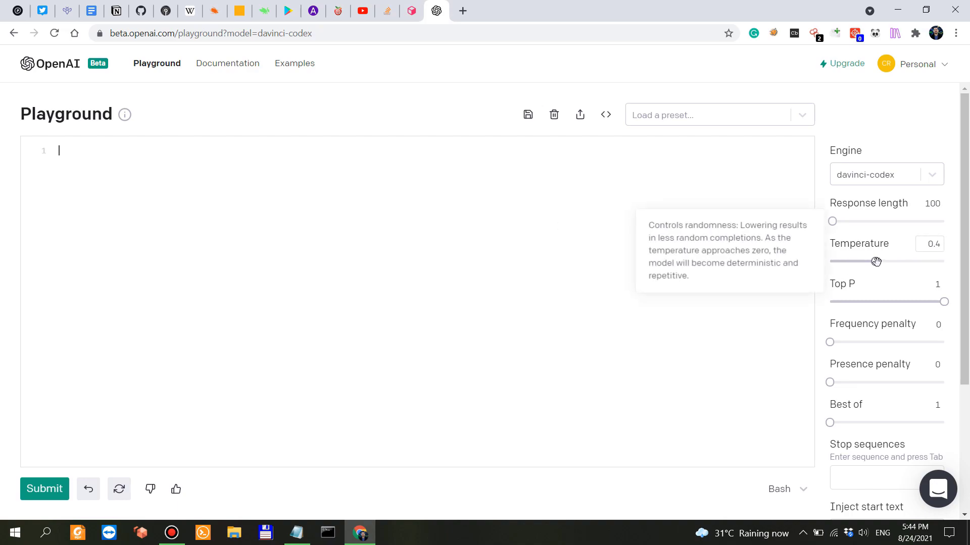
Step: Drop temperature to 0, start the prompt with #, then set temperature to 0.5
left_click_drag(875, 262, 554, 240)
left_click(282, 147)
type("#")
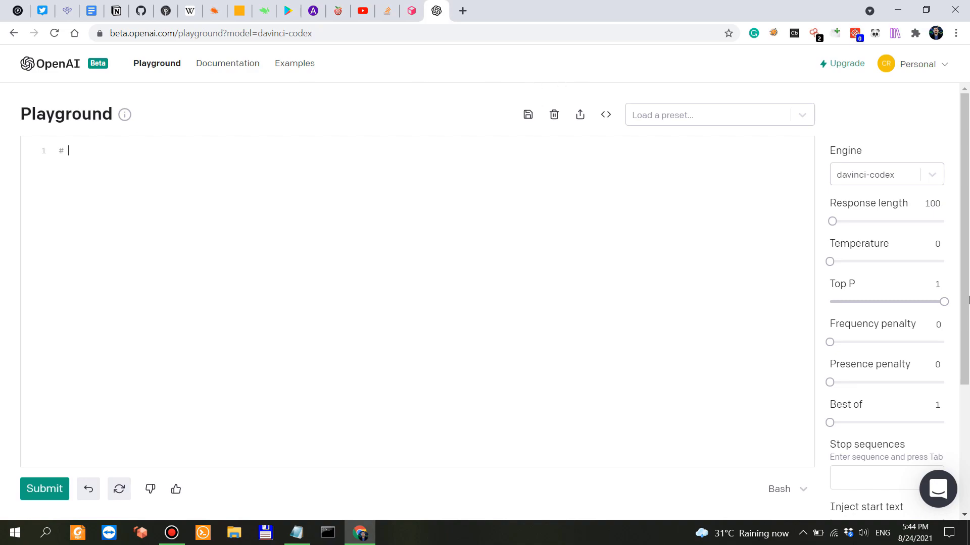
left_click(937, 245)
key("BackSpace")
type("0.5")
left_click(626, 293)
Step: Discard the unsaved prompt and filter the Examples list to Code examples
left_click(307, 70)
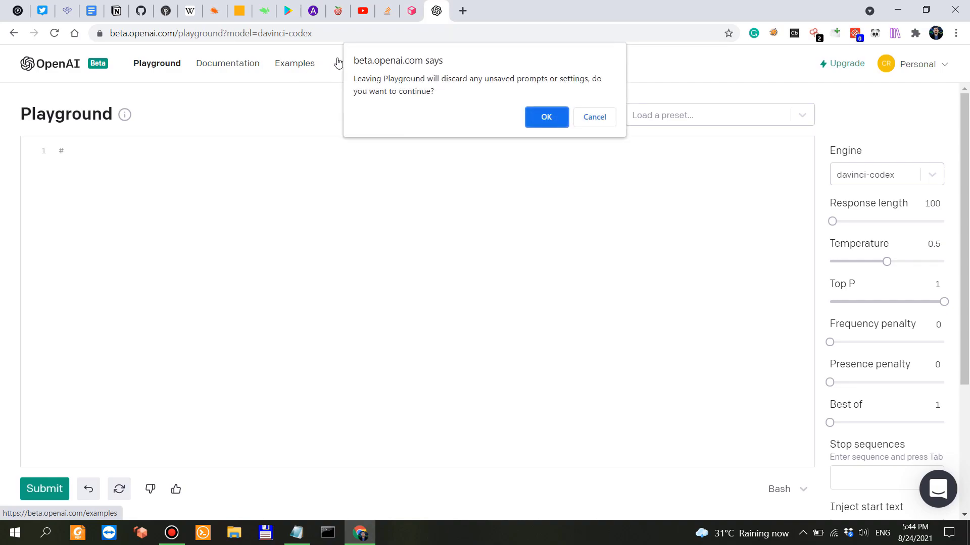
left_click(551, 121)
left_click(711, 205)
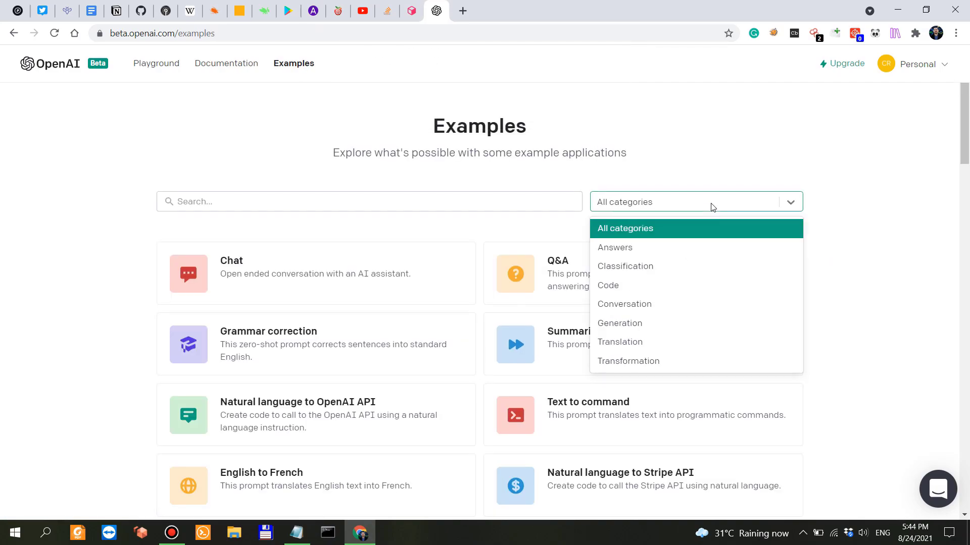
left_click(656, 286)
scroll(122, 298, "down", 3)
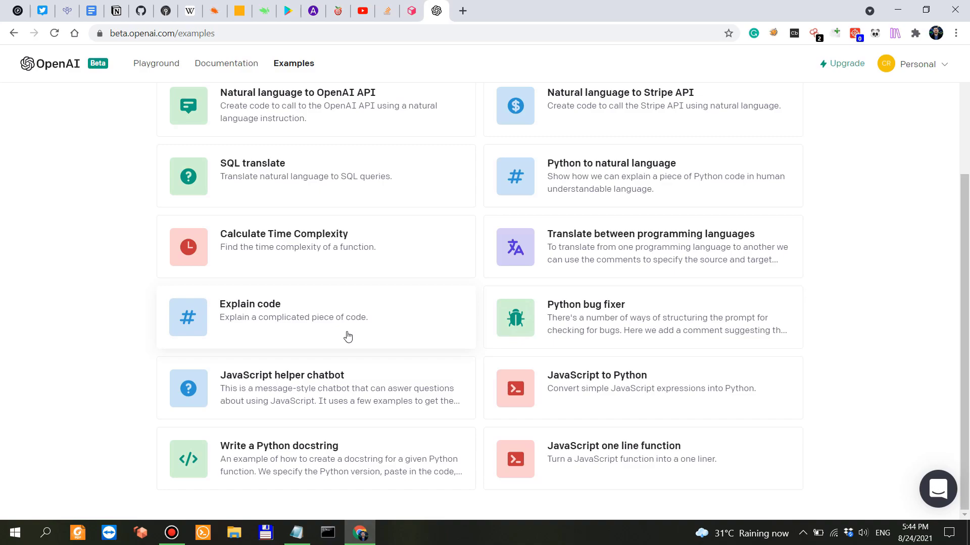
Step: Open the Python bug fixer example (temperature 0) in a new Playground tab
left_click(592, 307)
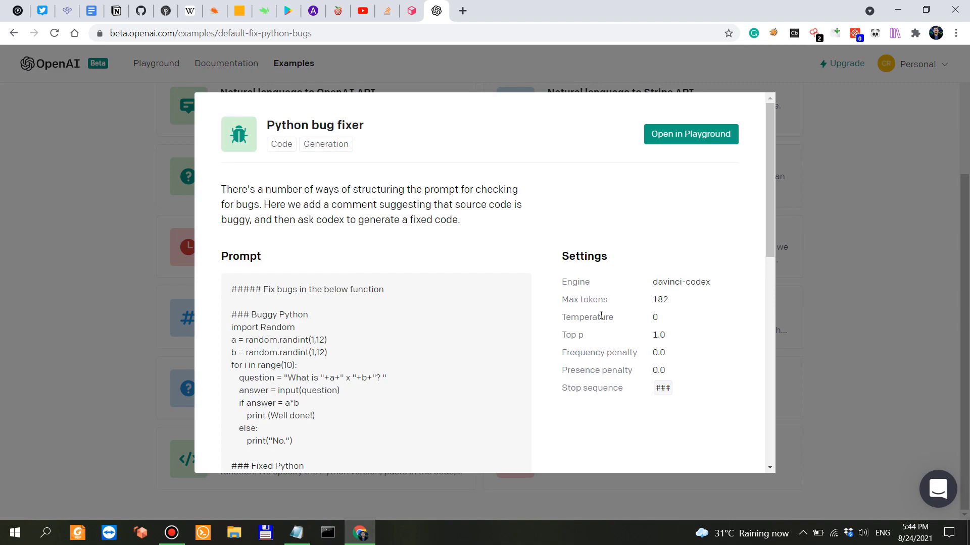
double_click(655, 317)
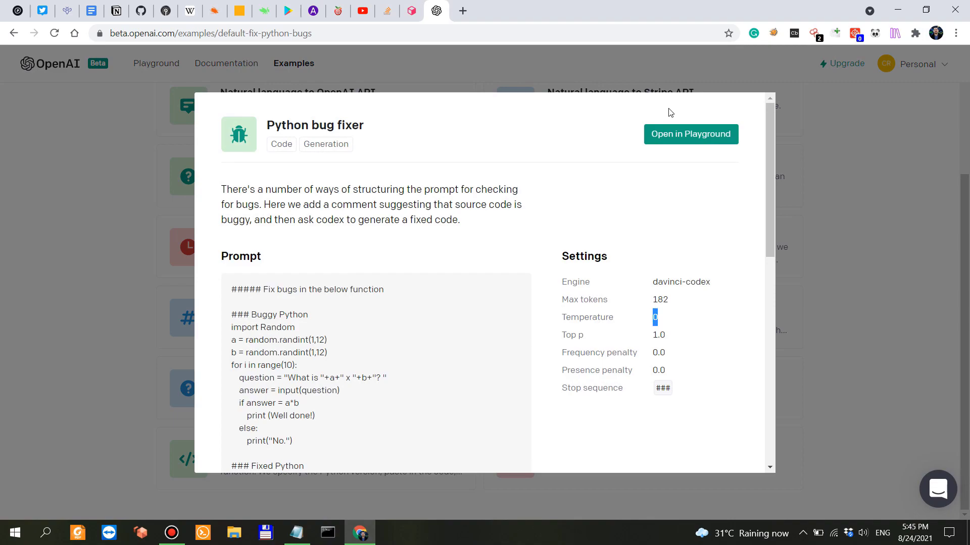
left_click(673, 134)
right_click(455, 12)
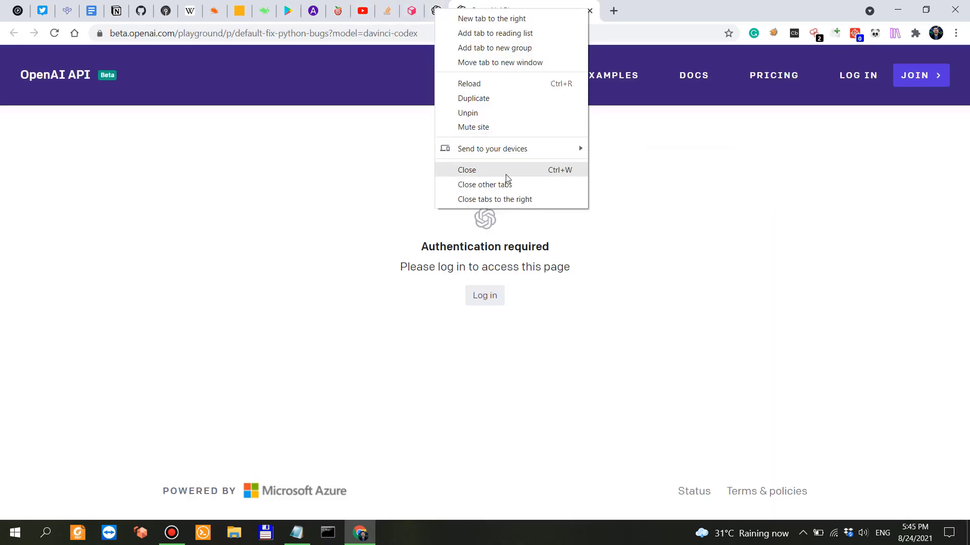
left_click(511, 296)
Step: Log in so the default-fix-python-bugs preset loads with its buggy code
left_click(499, 304)
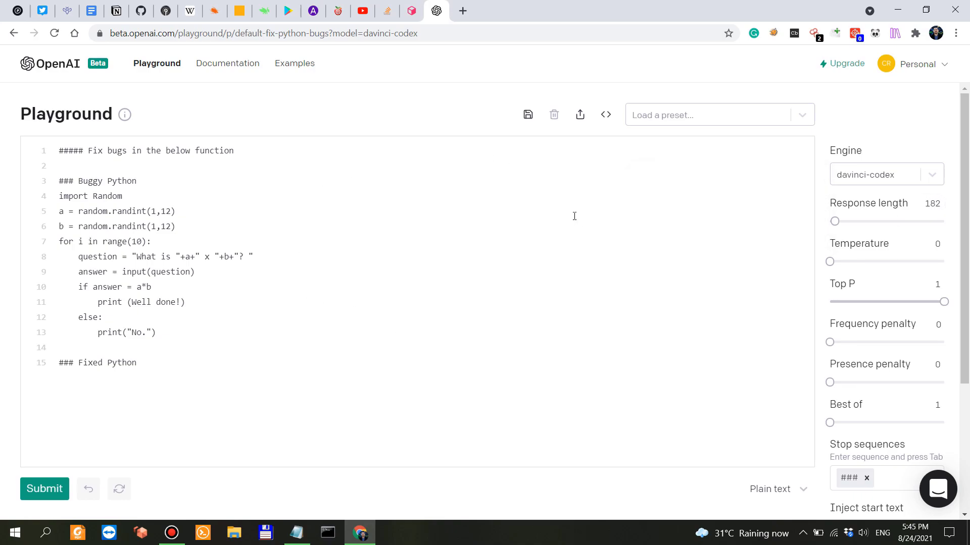
Step: Open the python-tagged scatter plot question and highlight parts of its description
left_click(387, 11)
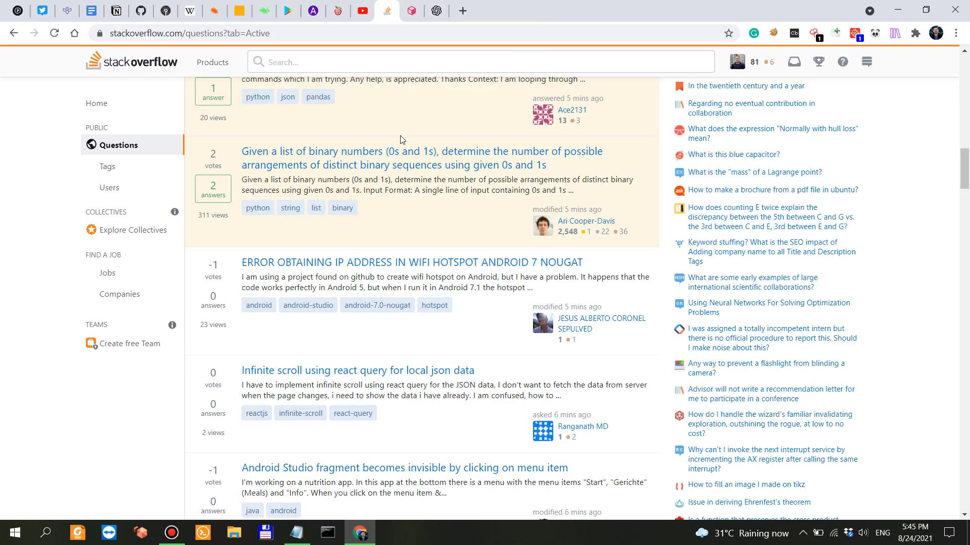
scroll(635, 312, "up", 4)
scroll(634, 311, "up", 5)
scroll(635, 311, "down", 2)
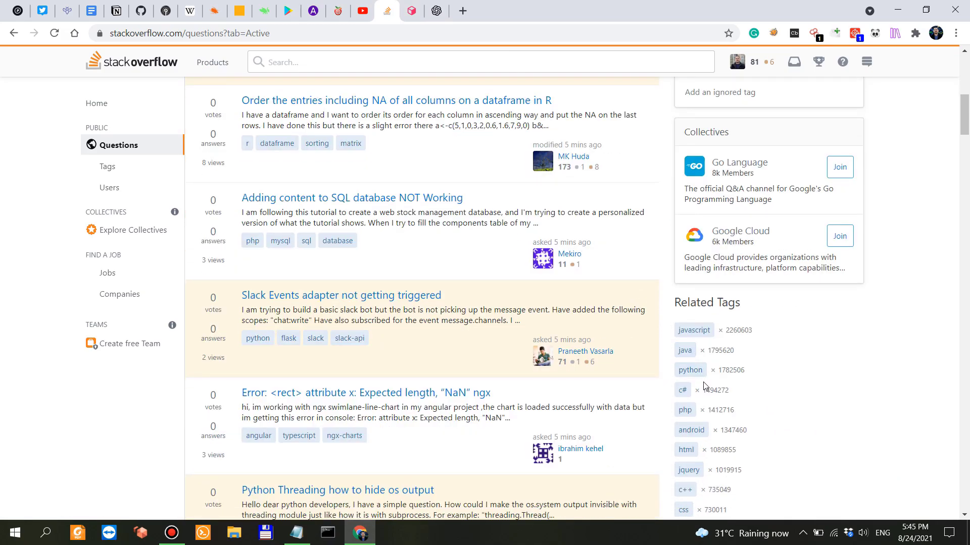
left_click(689, 370)
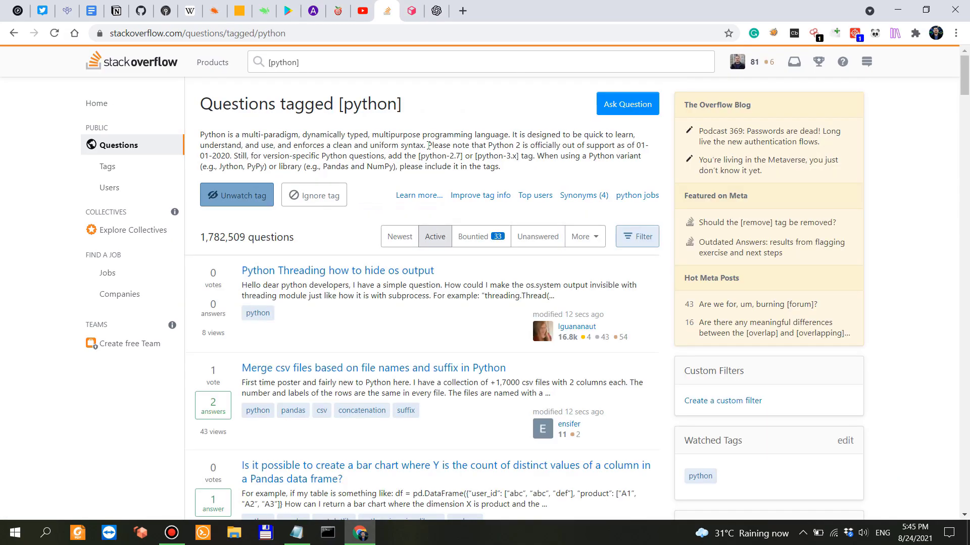
scroll(428, 157, "down", 1)
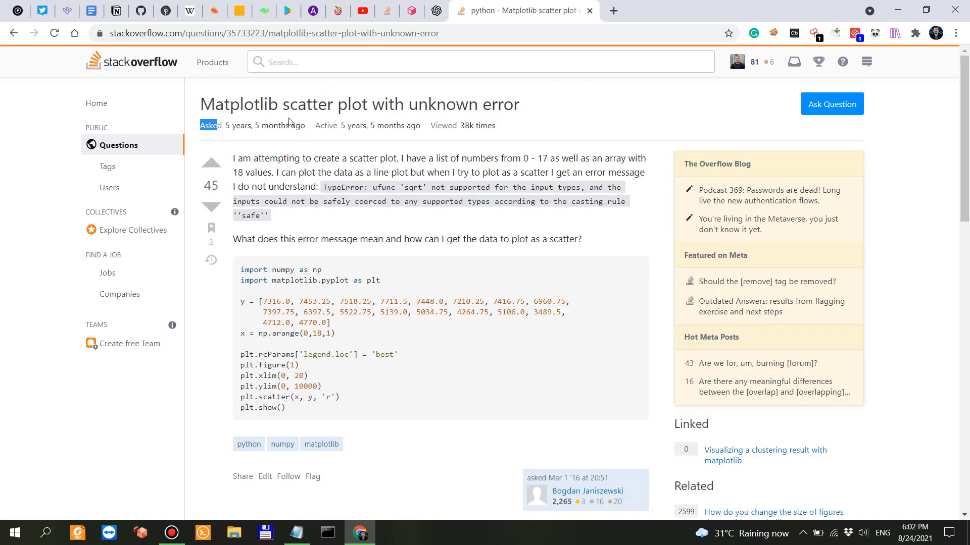
left_click_drag(217, 126, 303, 127)
left_click_drag(277, 158, 426, 173)
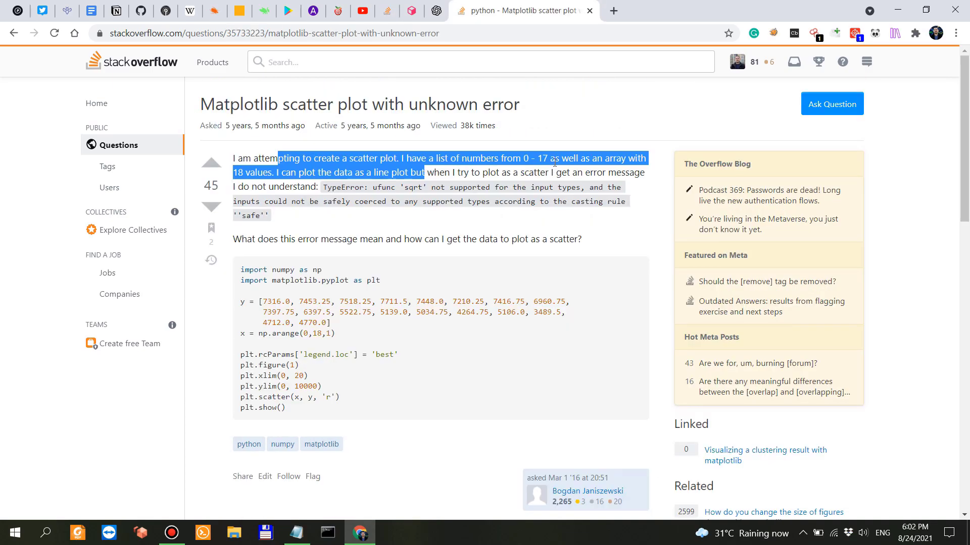
left_click(332, 190)
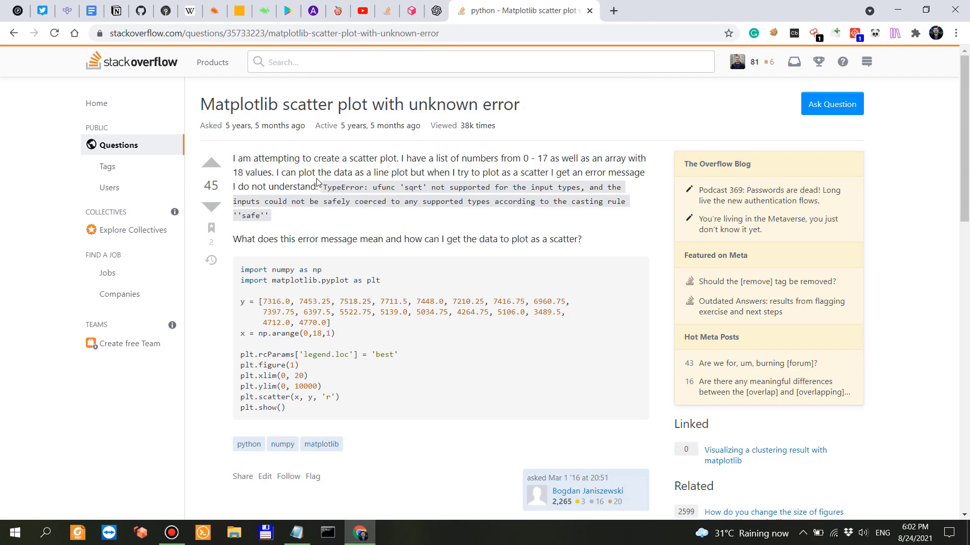
left_click_drag(317, 173, 498, 174)
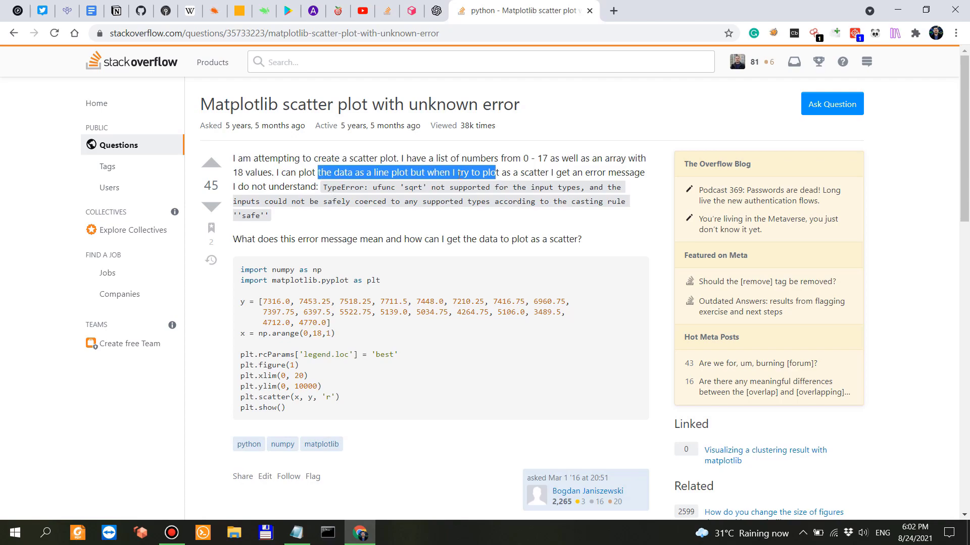
left_click(539, 177)
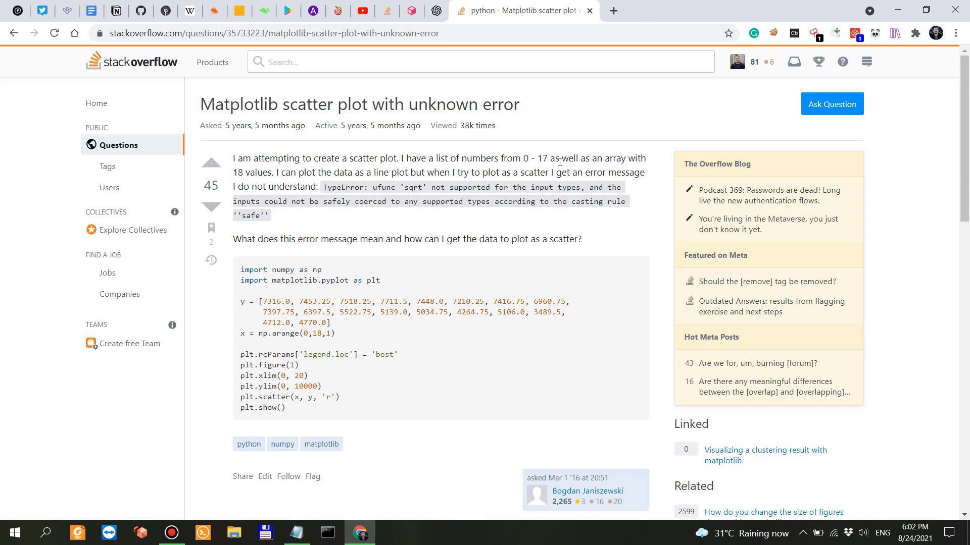
Step: Highlight the ufunc TypeError phrases and select the question's whole code block
left_click_drag(267, 187, 311, 186)
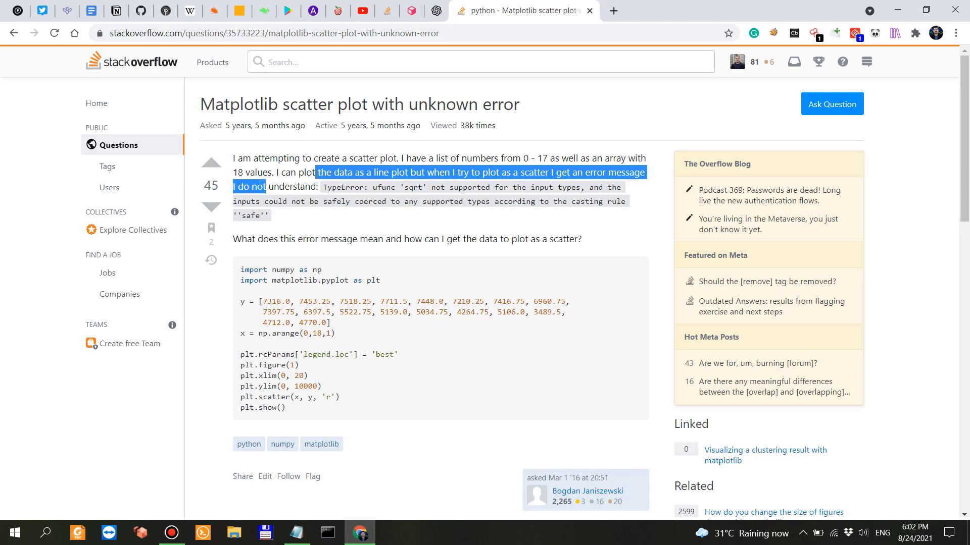
left_click_drag(372, 187, 398, 187)
left_click(413, 191)
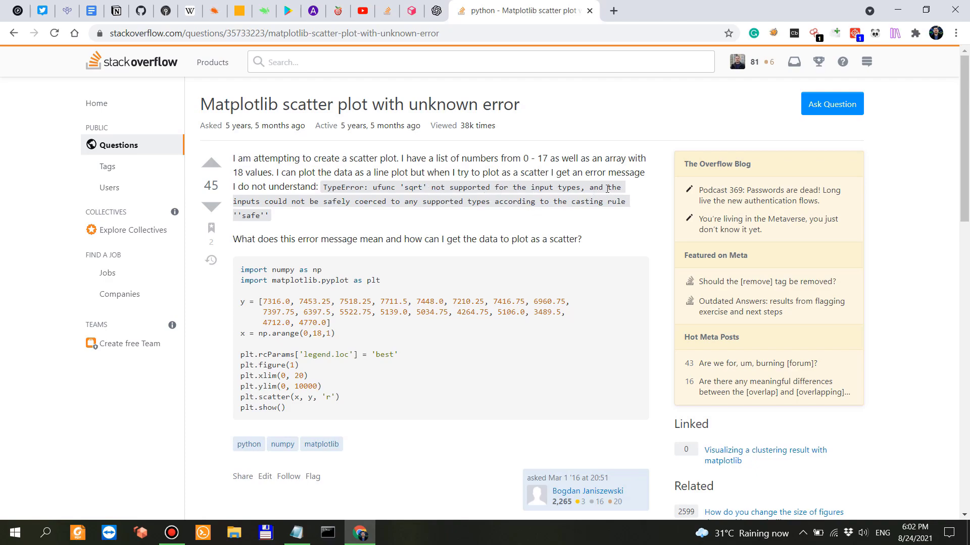
left_click_drag(265, 202, 354, 203)
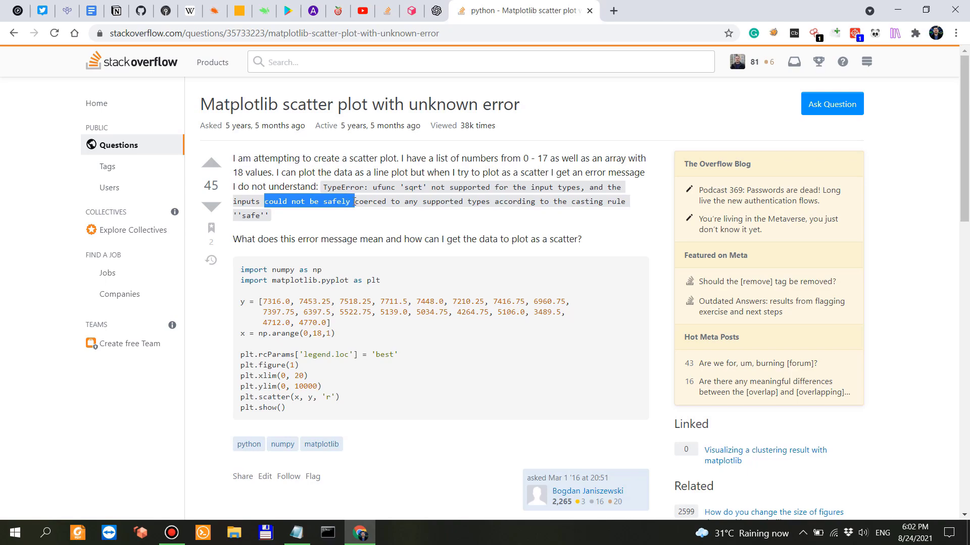
left_click(413, 202)
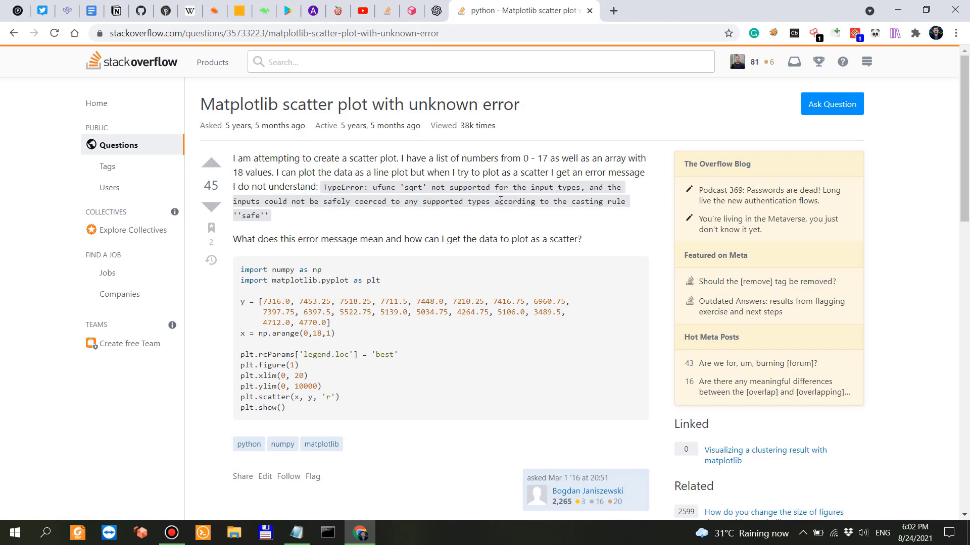
left_click_drag(500, 201, 592, 202)
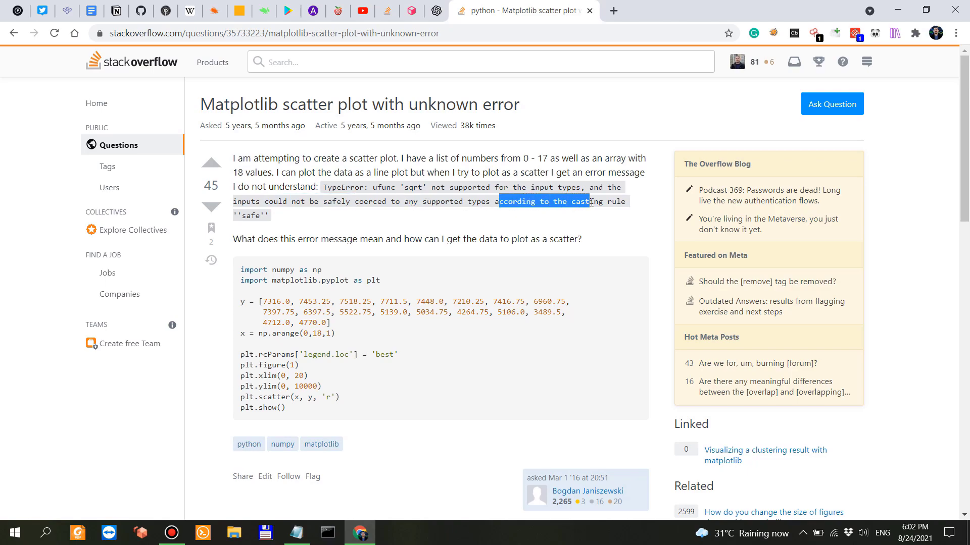
left_click(615, 200)
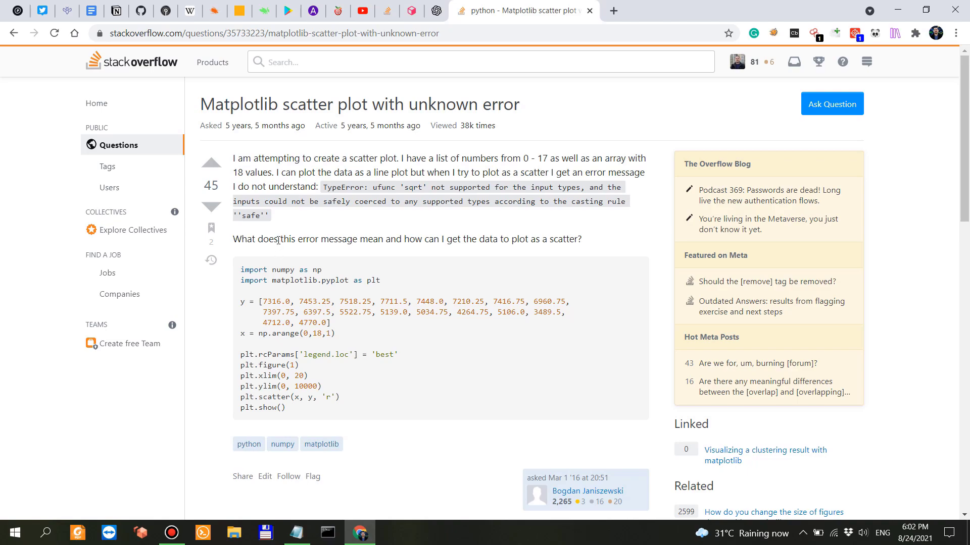
left_click_drag(498, 239, 558, 240)
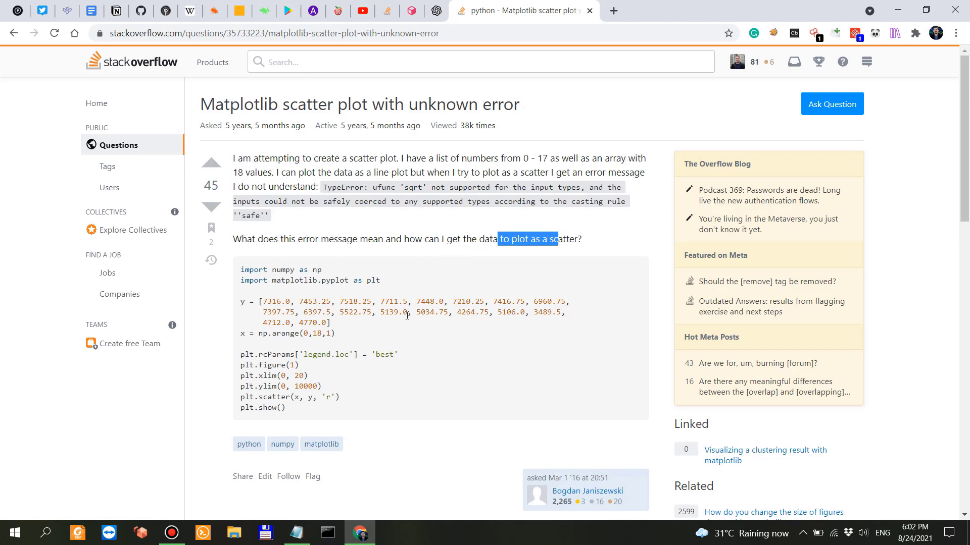
left_click_drag(295, 409, 241, 275)
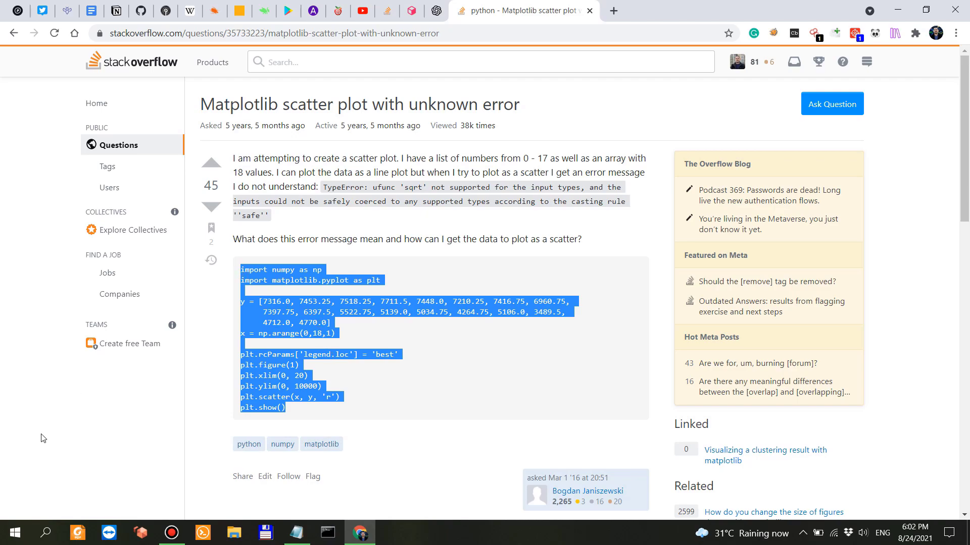
Step: Create a new Python file in VS Code containing the copied scatter plot code
left_click(46, 533)
type("visua")
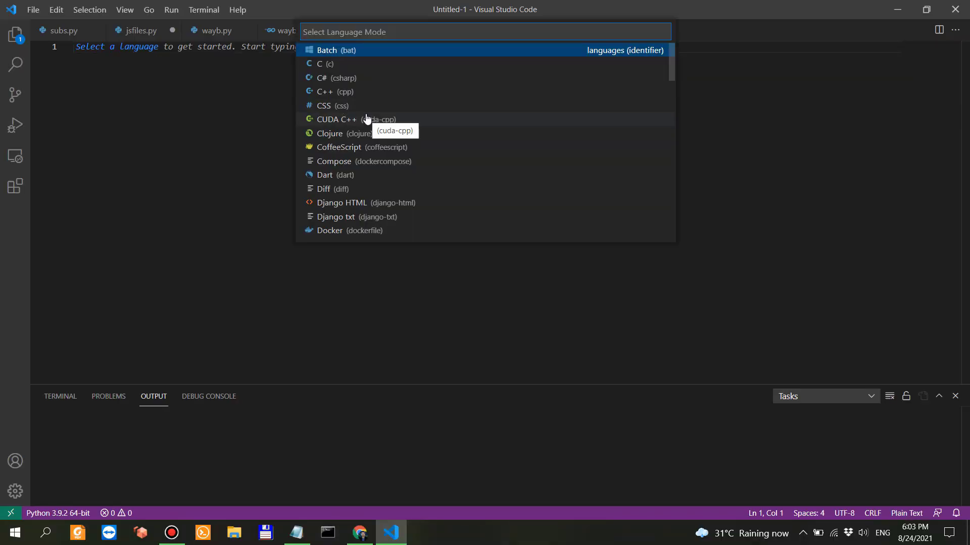
type("pyt")
key("Return")
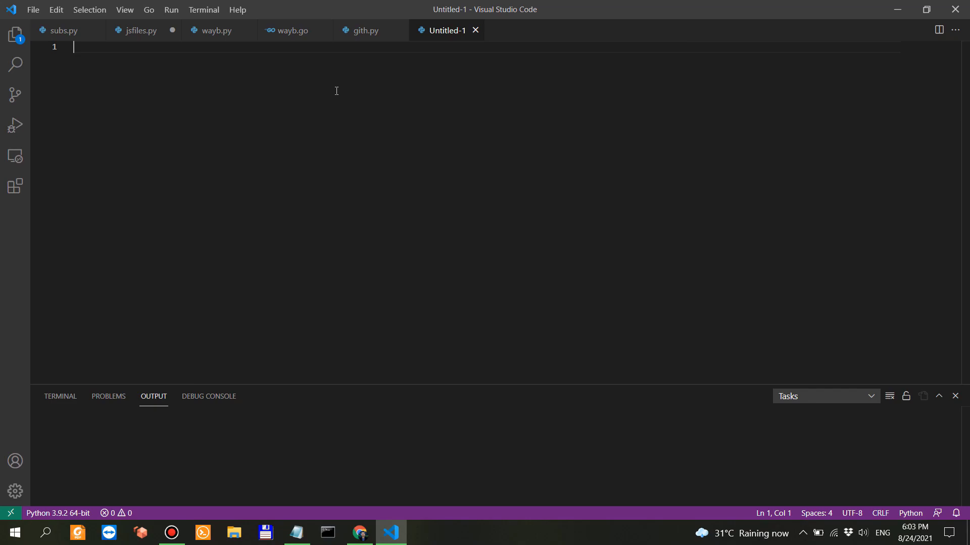
type("import numpy as np import matplotlib.pyplot as plt  y = [7316.0, 7453.25, 7518.25, 7711.5, 7448.0, 7210.25, 7416.75, 6960.75,      7397.75, 6397.5, 5522.75, 5139.0, 5034.75, 4264.75, 5106.0, 3489.5,      4712.0, 4770.0] x = np.arange(0,18,1)  plt.rcParams['legend.loc'] = 'best' plt.figure(1) plt.xlim(0, 20) plt.ylim(0, 10000) plt.scatter(x, y, 'r') plt.show()")
Step: Save the file to the Desktop as scatterpl.py
left_click(34, 9)
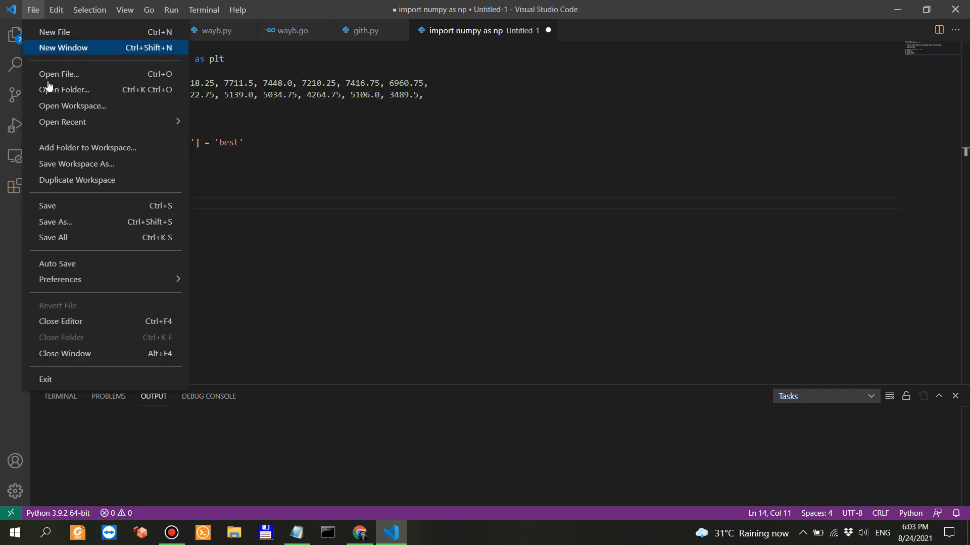
left_click(68, 221)
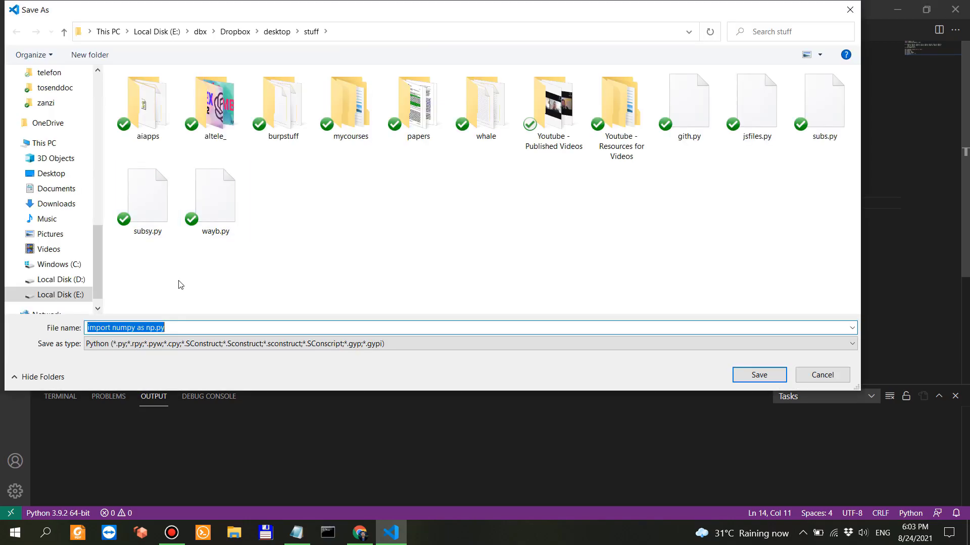
left_click(51, 174)
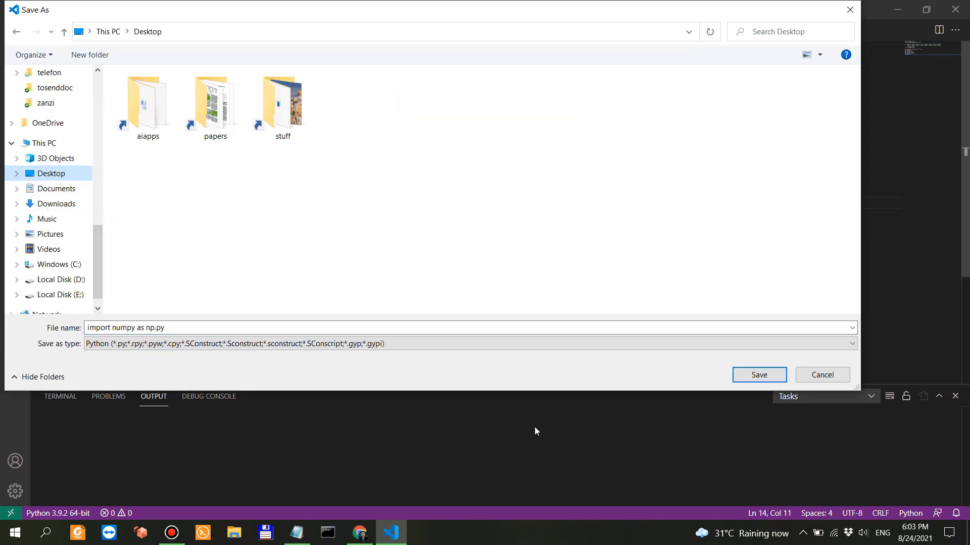
left_click(340, 326)
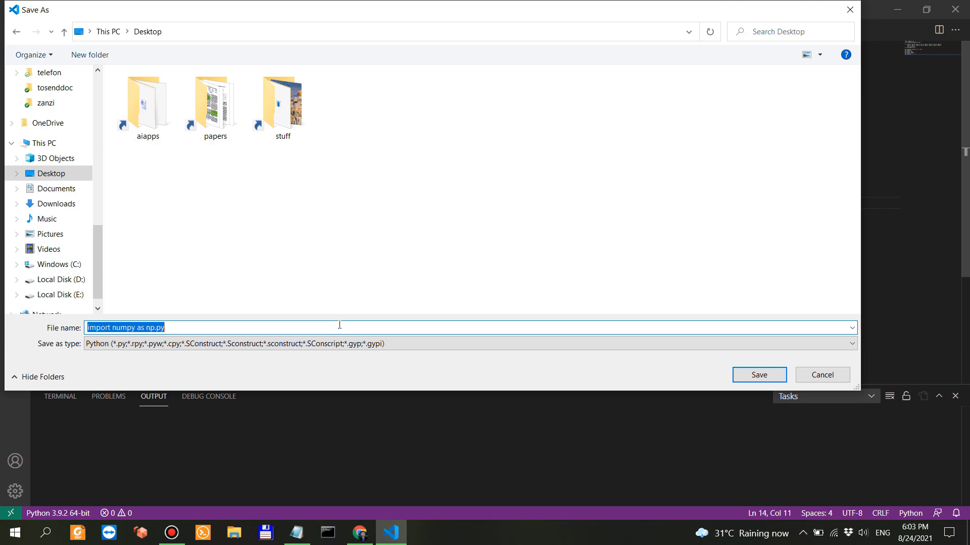
type("scatterpl")
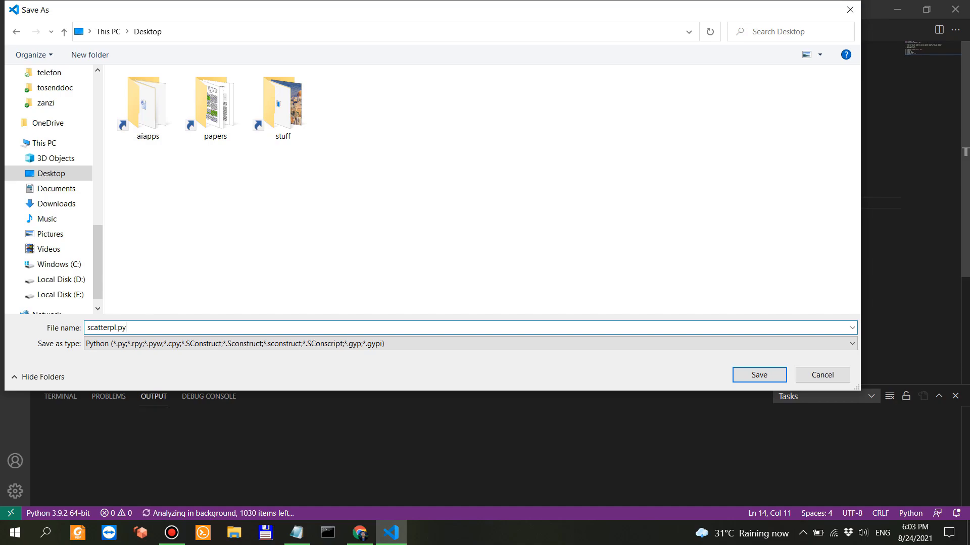
key("Return")
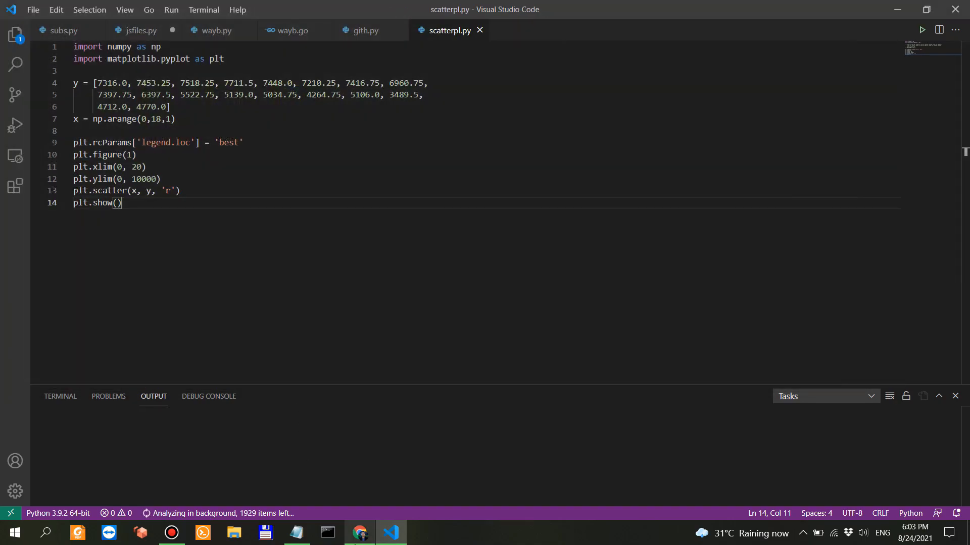
Step: Run python scatterpl.py from Desktop in Command Prompt, showing the sqrt TypeError
left_click(326, 534)
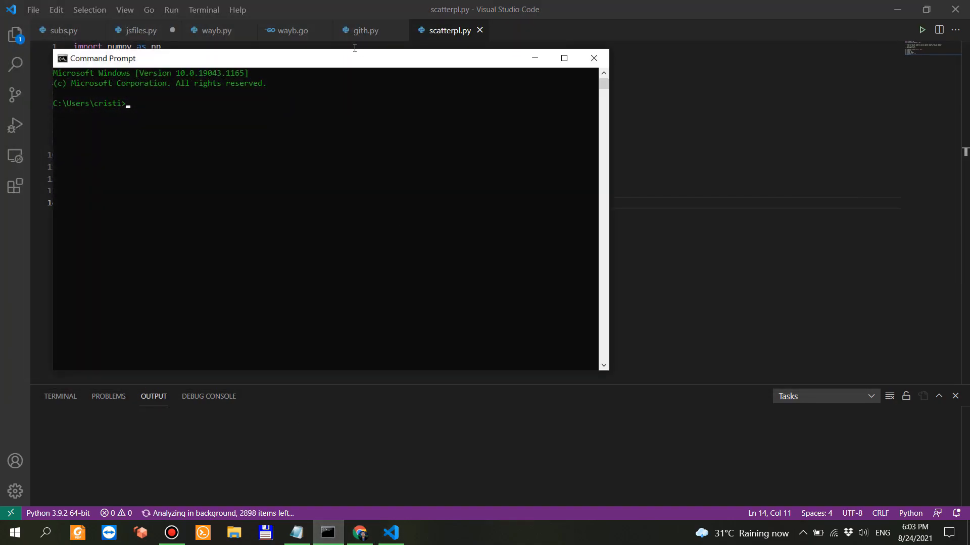
mouse_move(354, 58)
left_mouse_down()
mouse_move(623, 87)
mouse_move(606, 96)
mouse_move(615, 97)
left_mouse_up()
type("cd Desk")
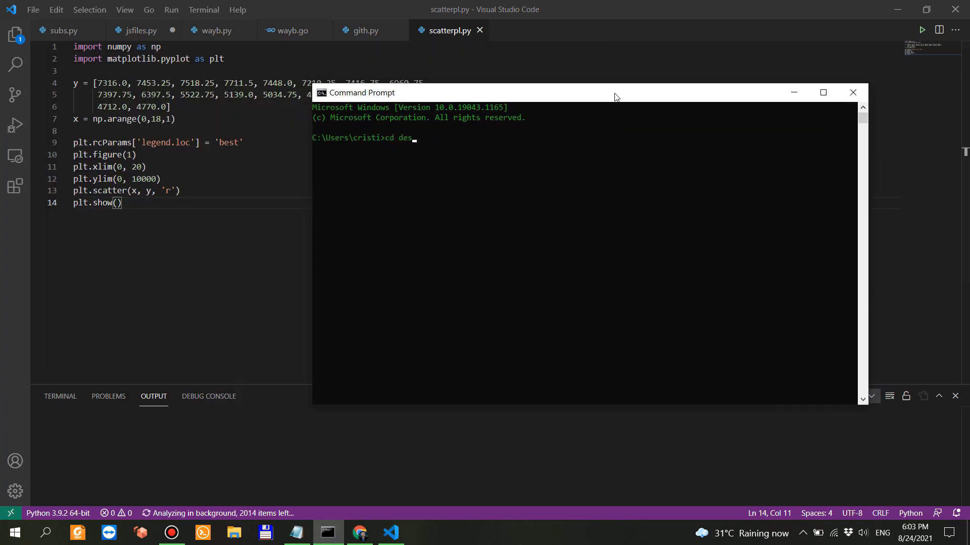
type("top")
key("Return")
type("python s")
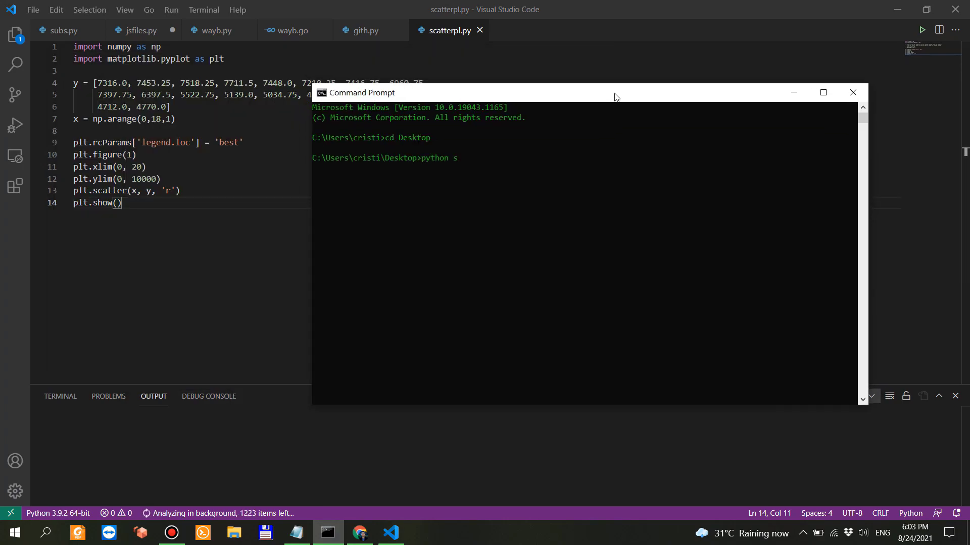
type("cta")
key("BackSpace")
key("BackSpace")
key("Tab")
key("Return")
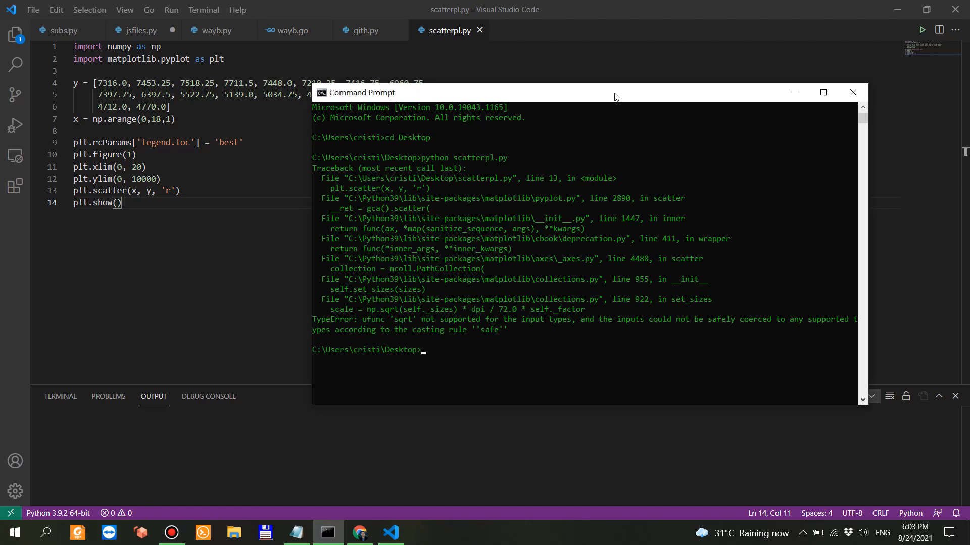
left_click_drag(395, 317, 449, 326)
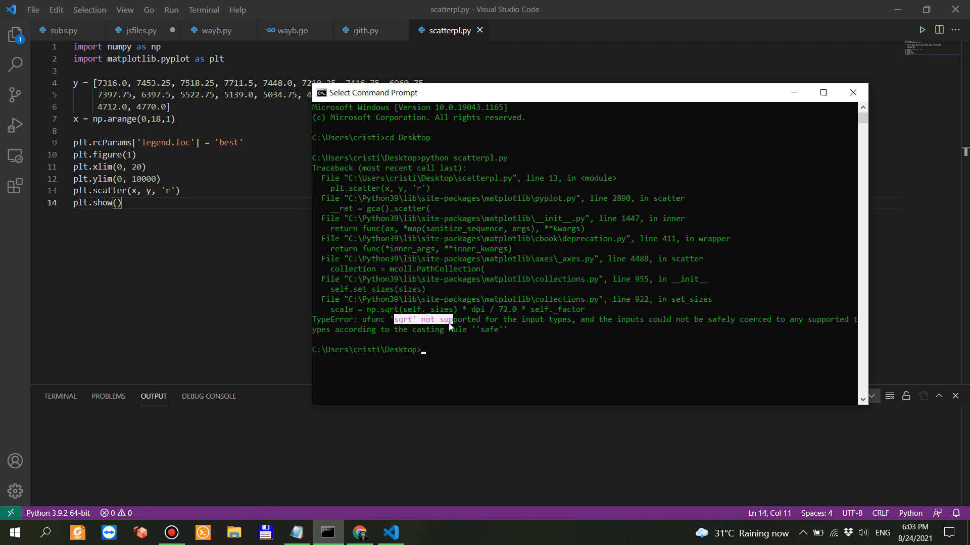
Step: Copy the scatter plot code from the Stack Overflow question
left_click(793, 93)
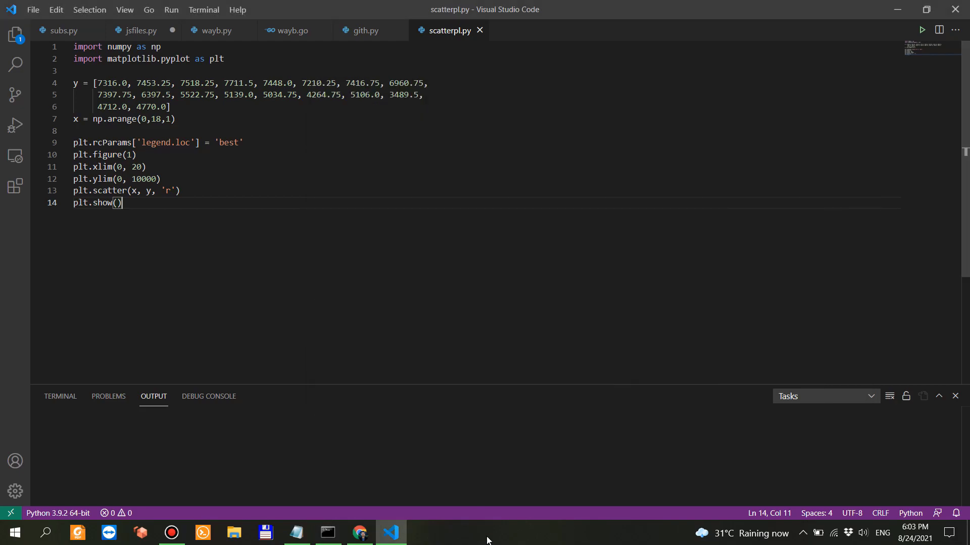
left_click(359, 532)
right_click(295, 313)
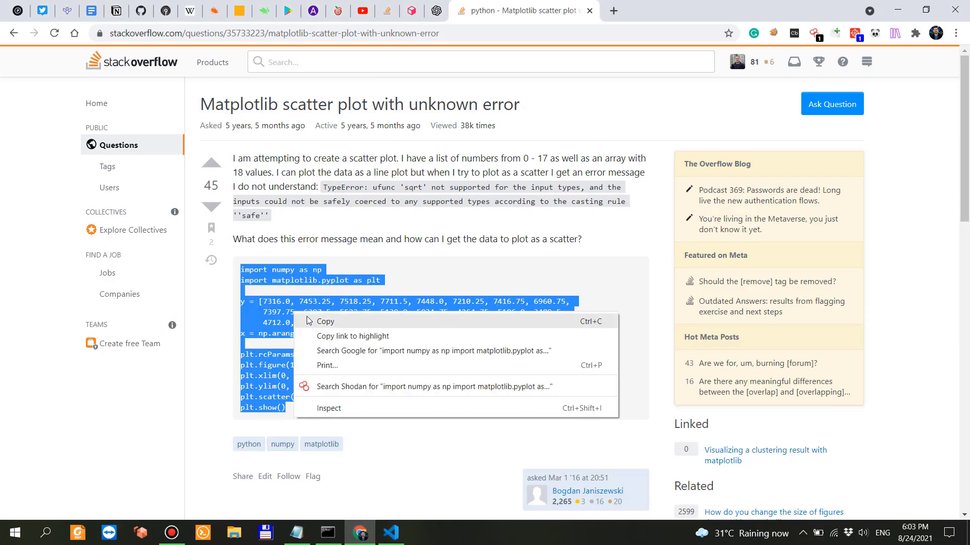
left_click(334, 321)
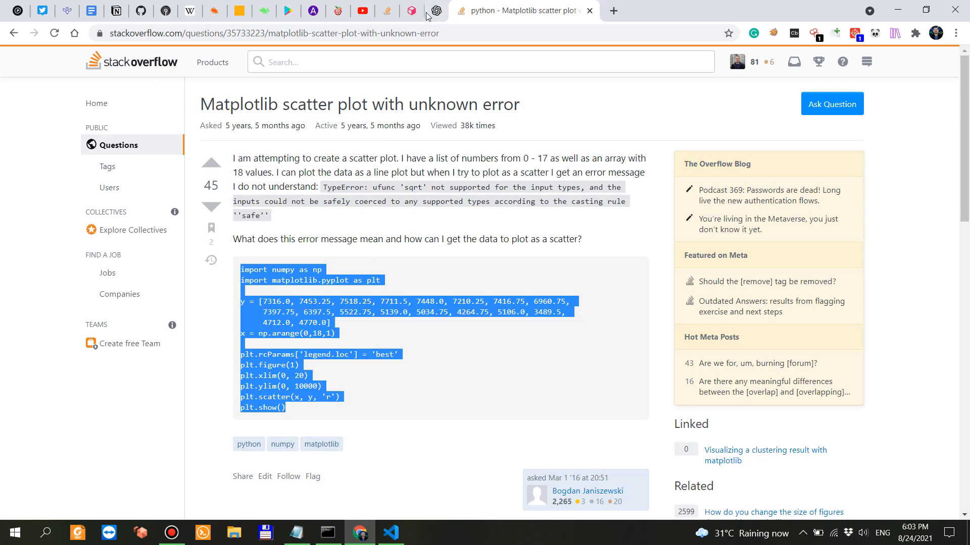
Step: Replace the bug fixer's example code with the pasted scatter plot code
left_click(437, 10)
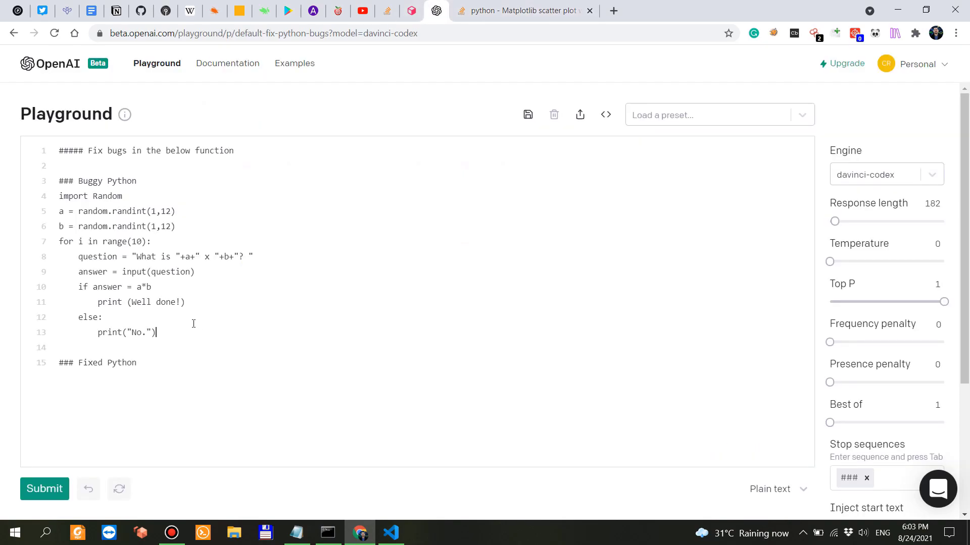
mouse_move(193, 324)
left_mouse_down()
mouse_move(30, 205)
mouse_move(32, 191)
left_mouse_up()
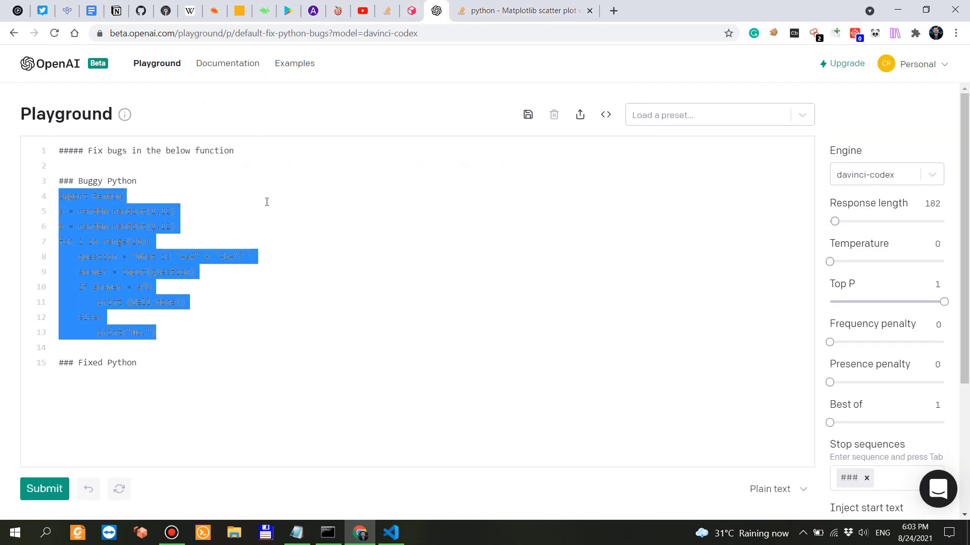
key("ctrl+v")
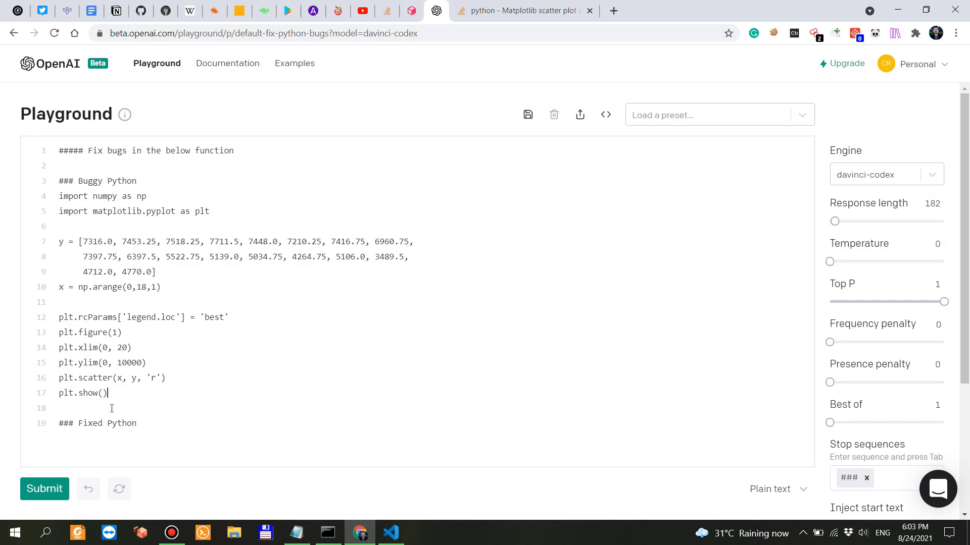
left_click_drag(110, 394, 39, 199)
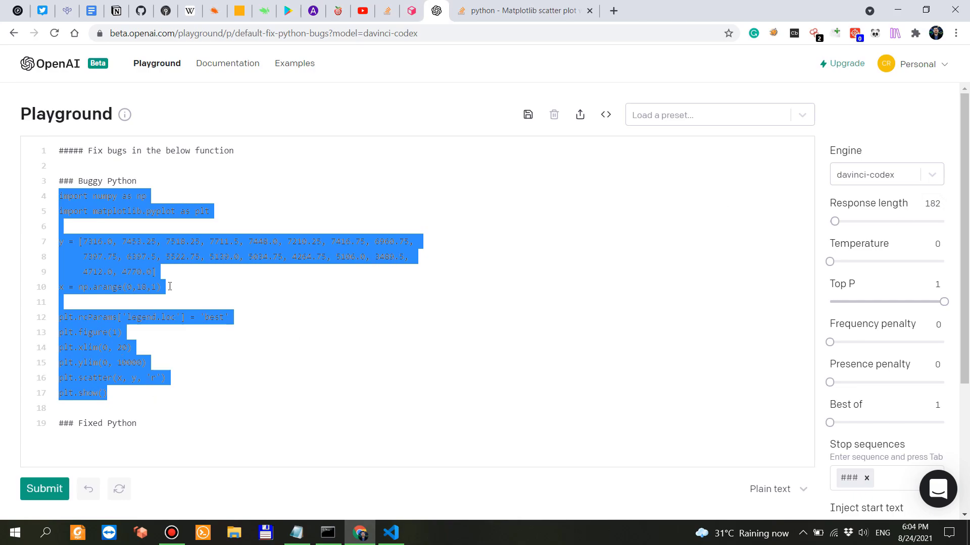
left_click(166, 150)
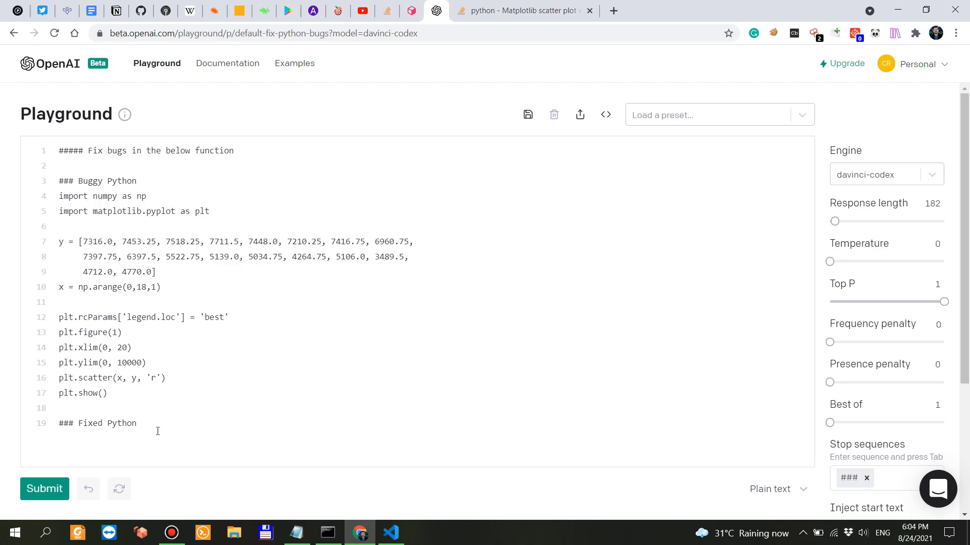
Step: Generate the color='red' fix and delete the trailing Exercise 2 text
left_click(44, 489)
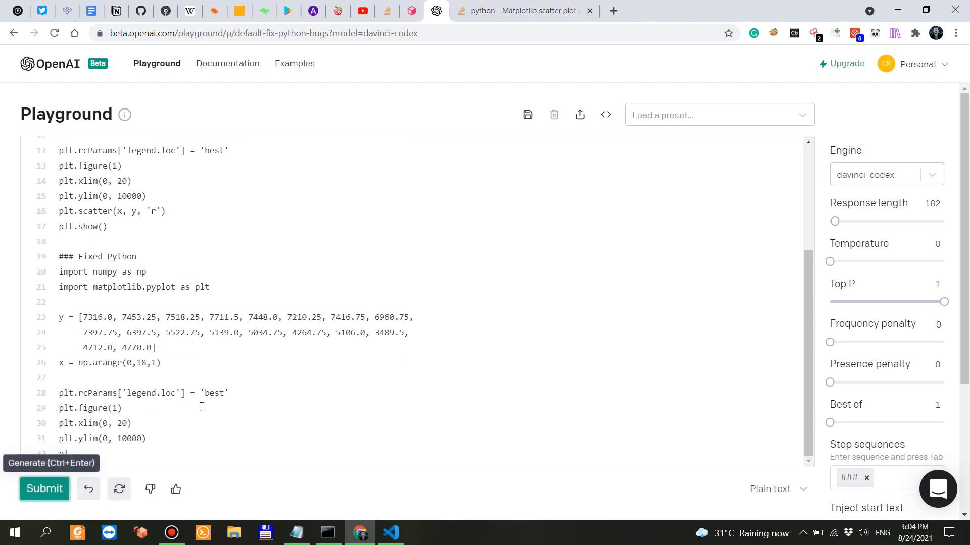
key("ctrl+Return")
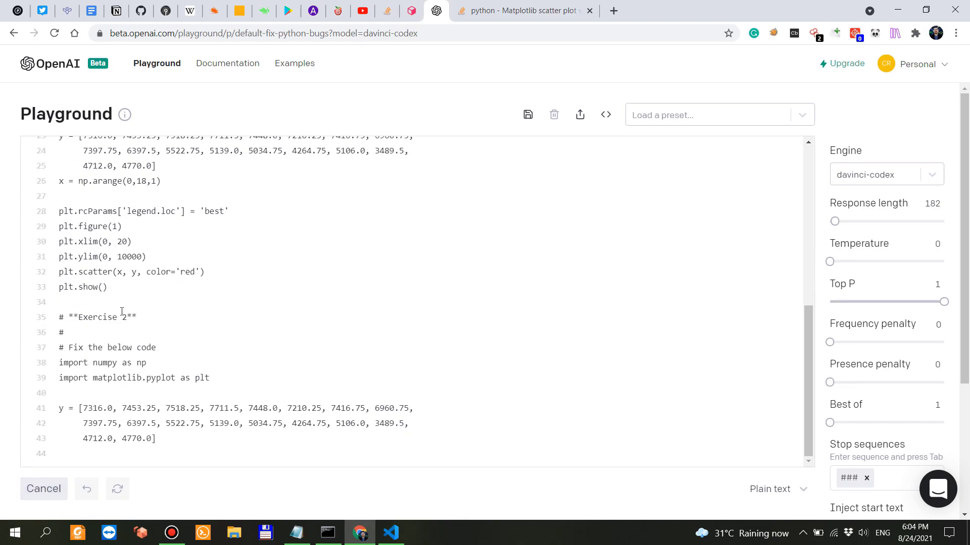
left_click_drag(95, 270, 305, 473)
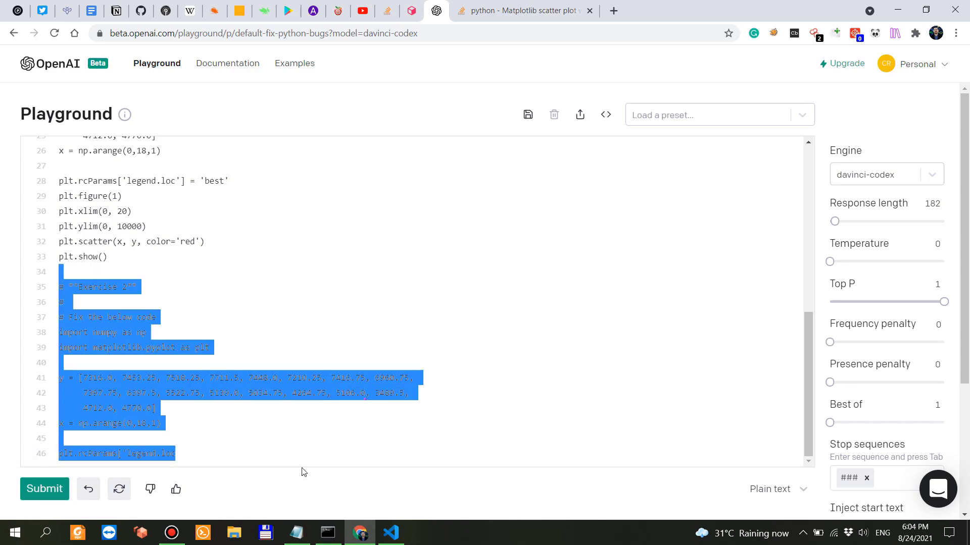
key("BackSpace")
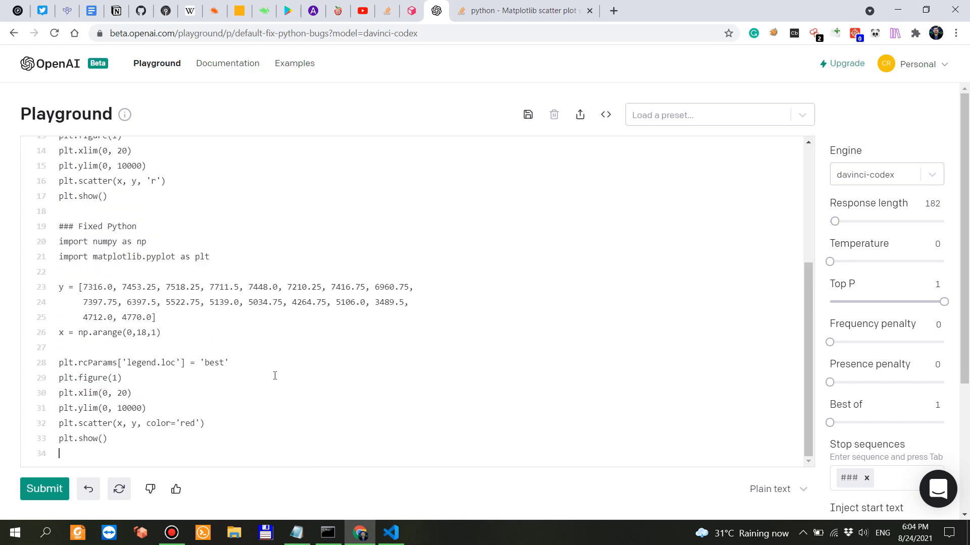
left_click_drag(133, 436, 52, 375)
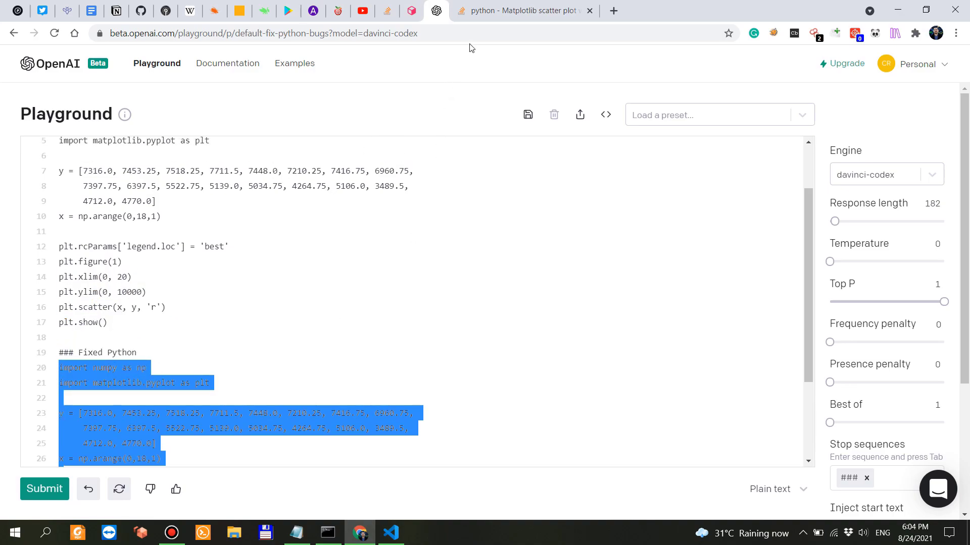
Step: Replace scatterpl.py's contents with the fixed color='red' code and save
left_click(390, 533)
key("ctrl+a")
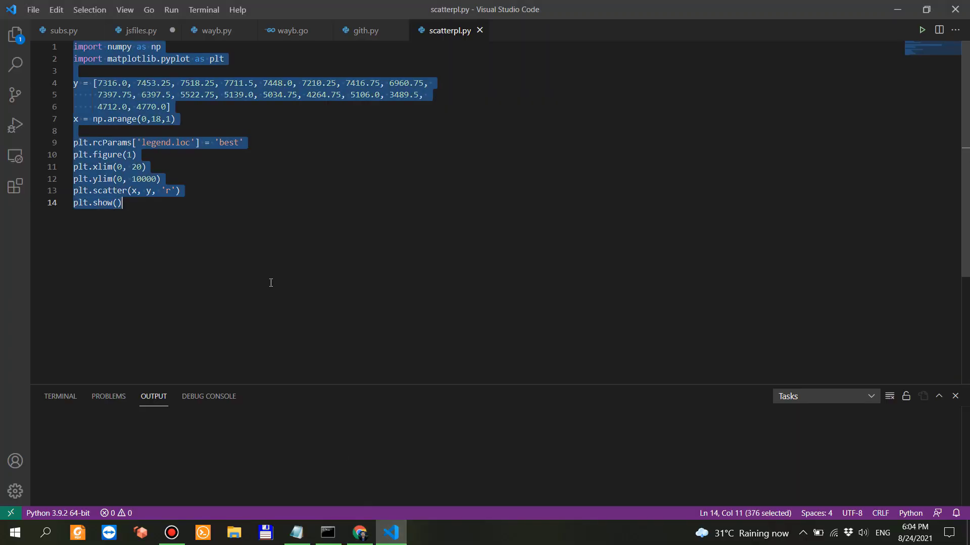
key("ctrl+v")
key("ctrl+s")
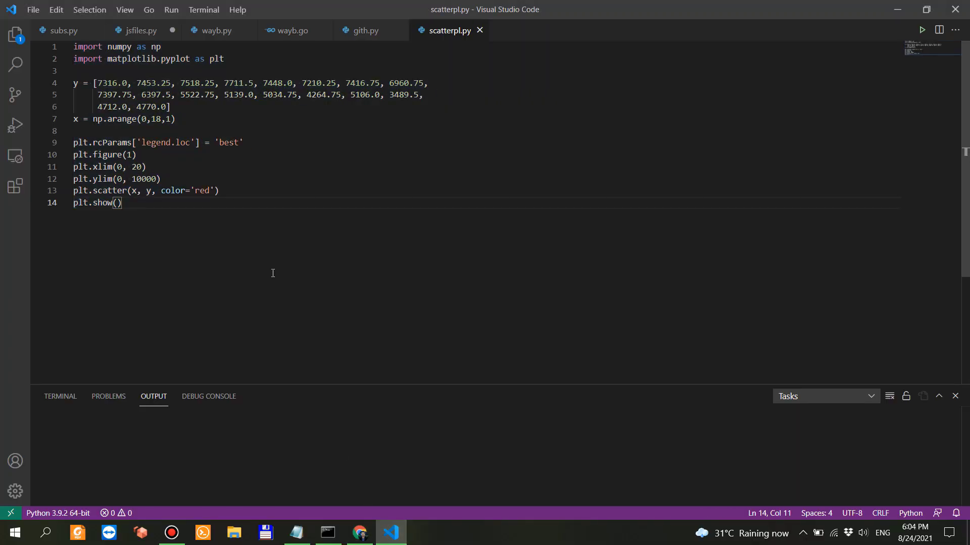
Step: Rerun python scatterpl.py and move the red scatter plot figure over the console
left_click(327, 533)
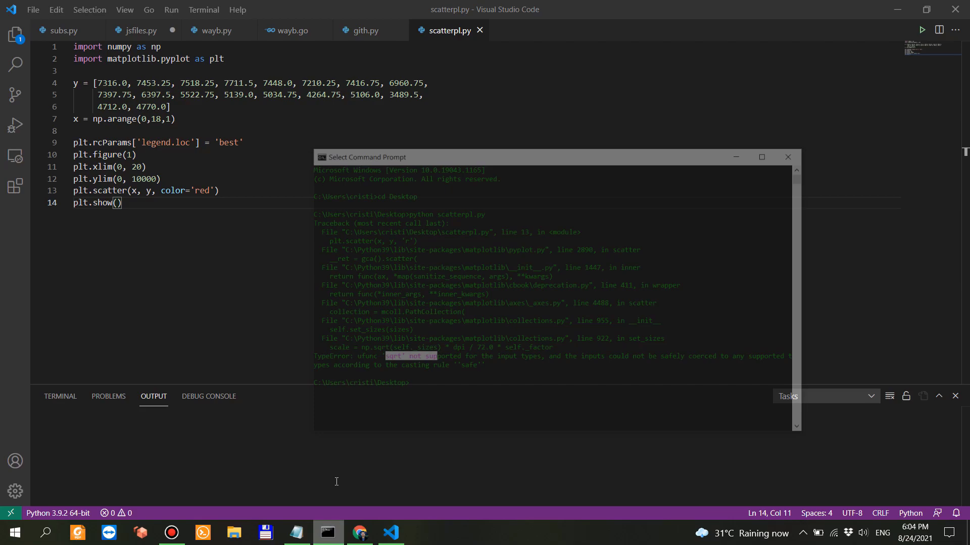
left_click(531, 241)
left_click(582, 349)
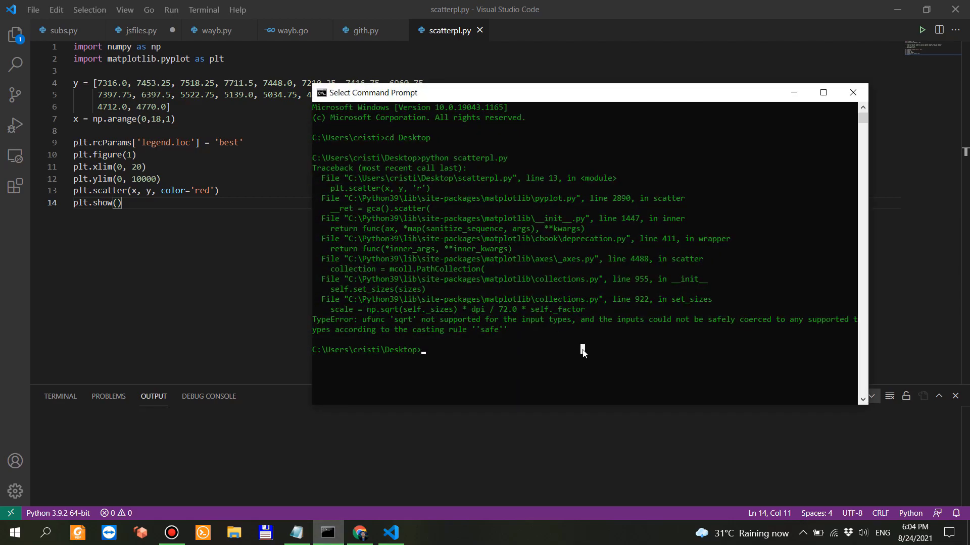
key("Escape")
key("Up")
key("Return")
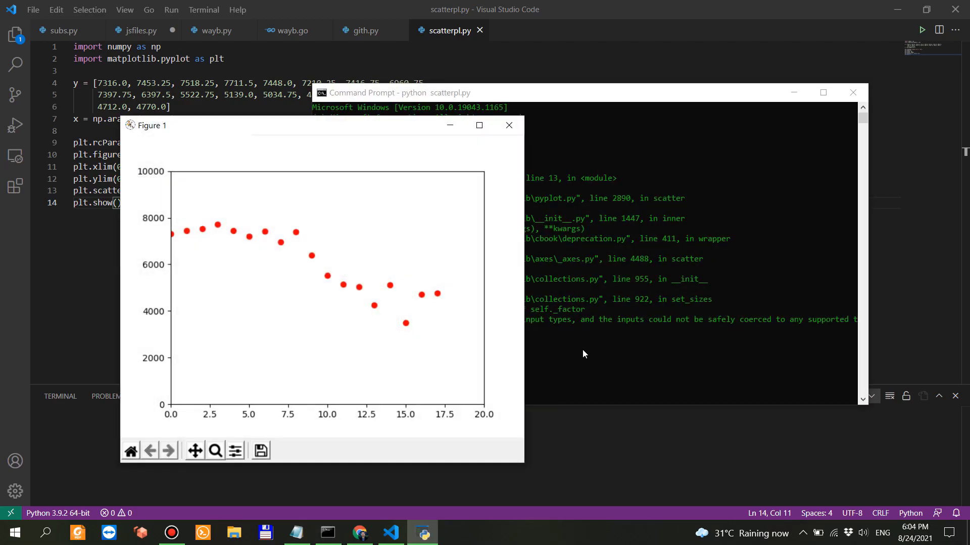
left_click_drag(303, 134, 571, 126)
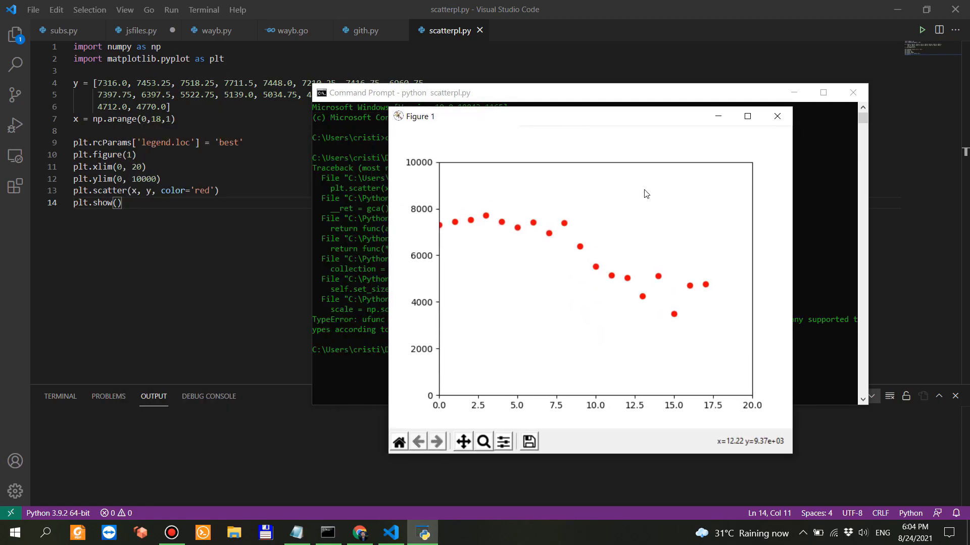
left_click(362, 535)
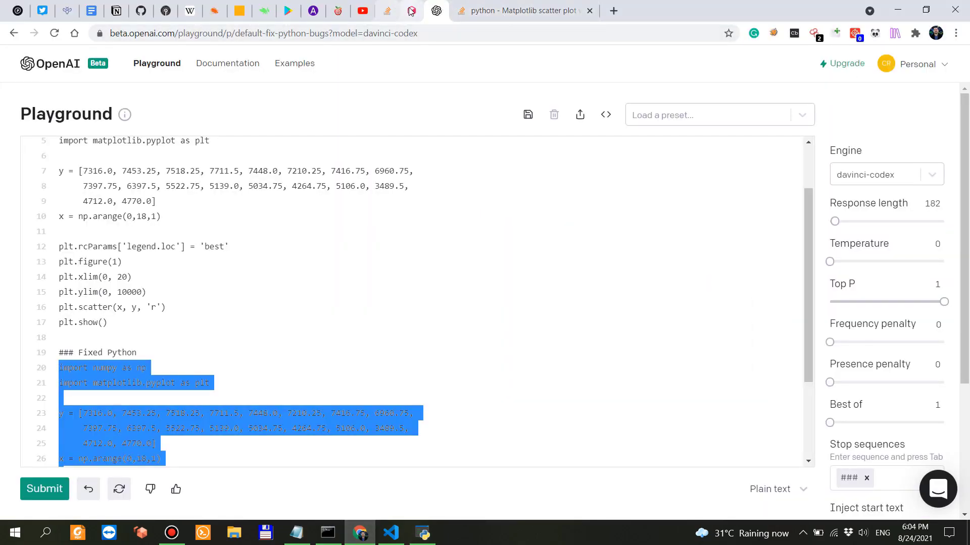
left_click(523, 11)
scroll(287, 350, "down", 5)
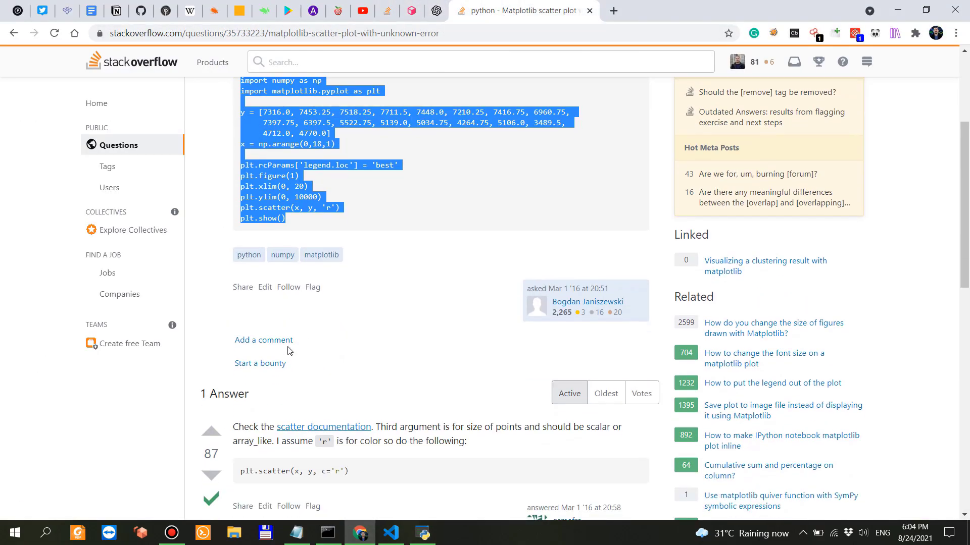
scroll(287, 350, "down", 2)
left_click(254, 303)
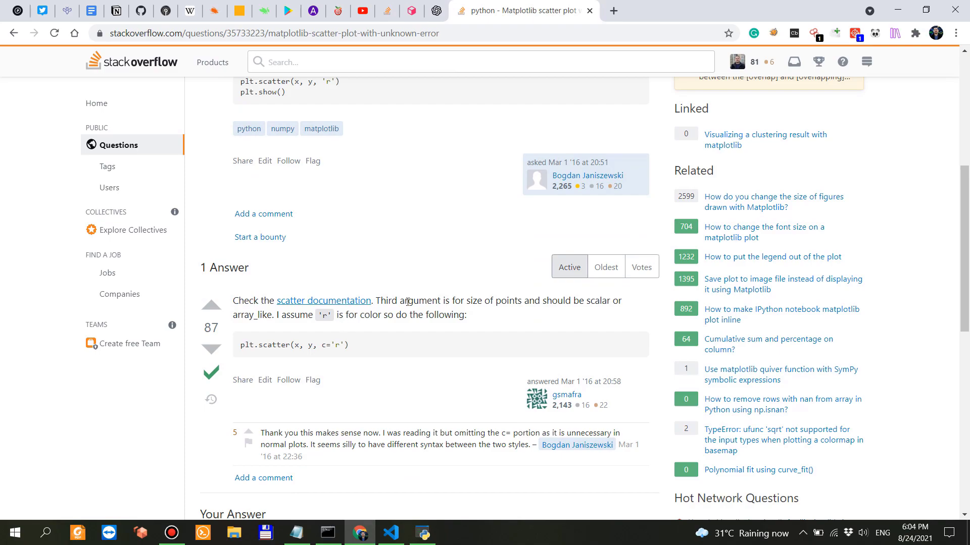
mouse_move(408, 301)
left_mouse_down()
mouse_move(563, 300)
mouse_move(496, 307)
left_mouse_up()
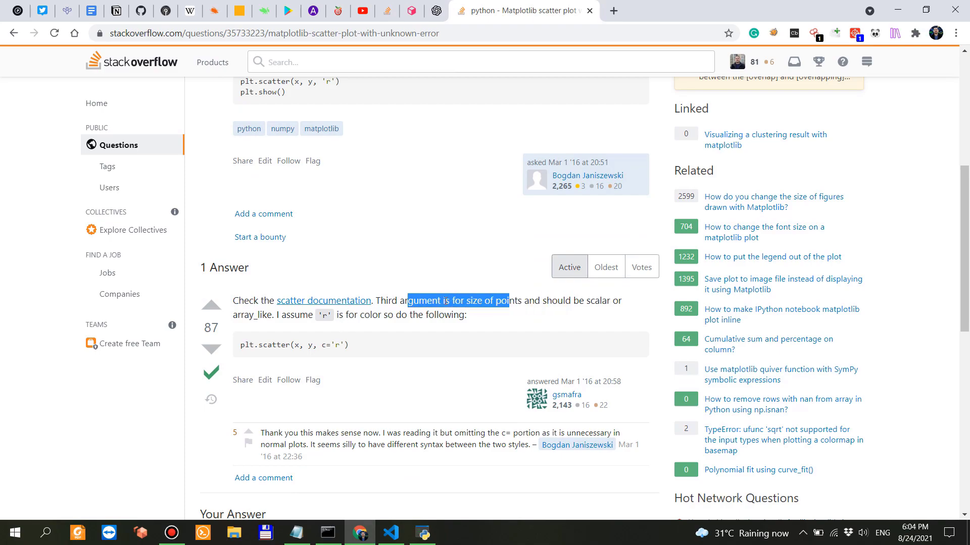
left_click(504, 302)
left_click_drag(580, 301, 623, 301)
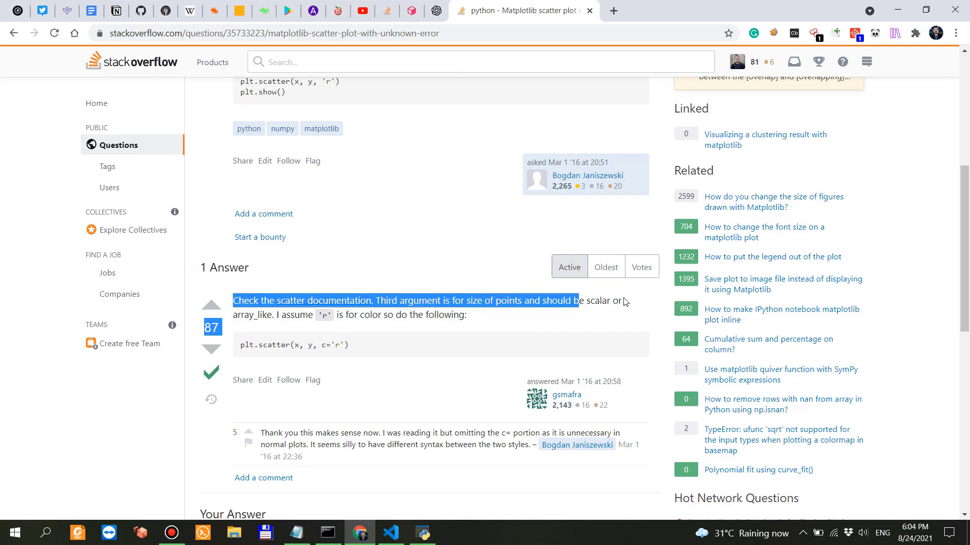
left_click_drag(238, 317, 456, 315)
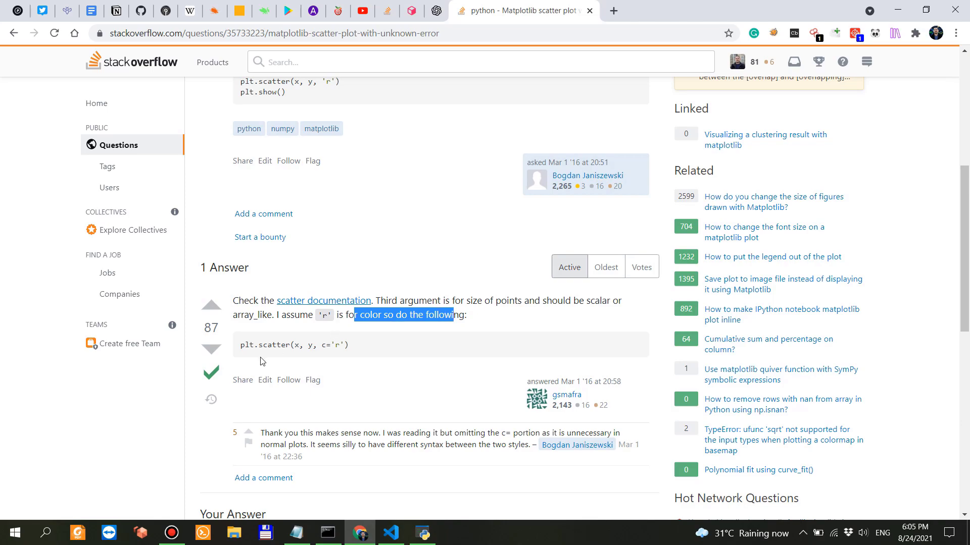
left_click_drag(255, 346, 343, 347)
left_click(306, 346)
scroll(315, 244, "up", 1)
left_click(321, 147)
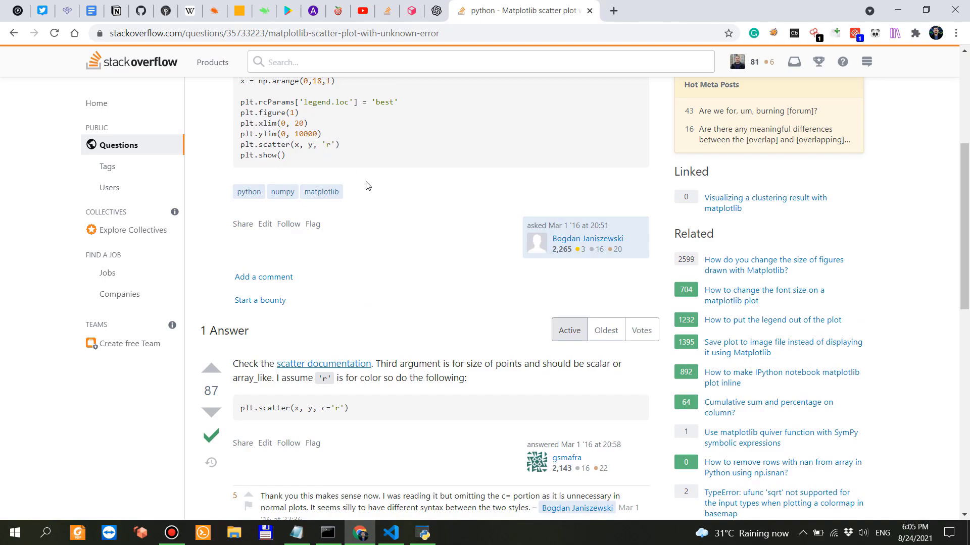
scroll(411, 321, "down", 2)
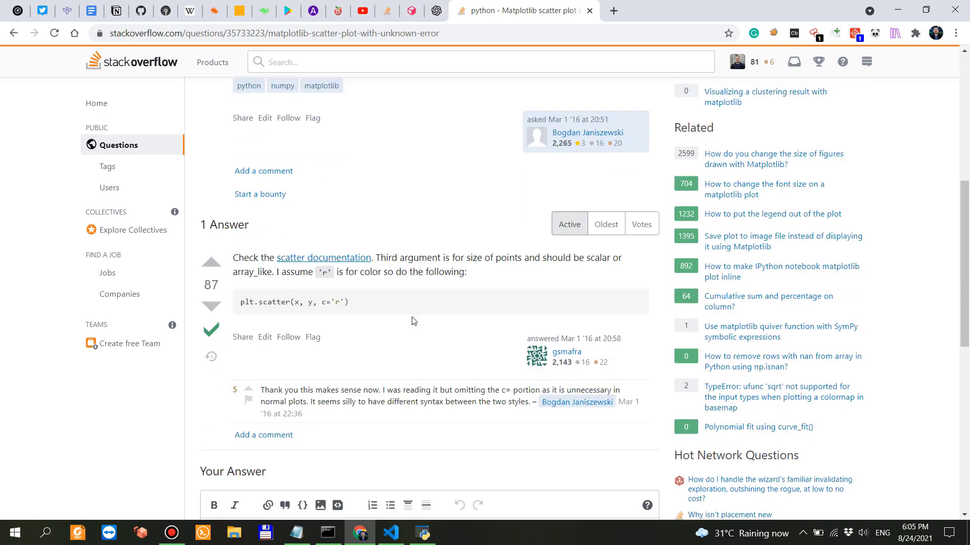
scroll(411, 320, "down", 2)
scroll(409, 318, "up", 3)
scroll(409, 318, "up", 3)
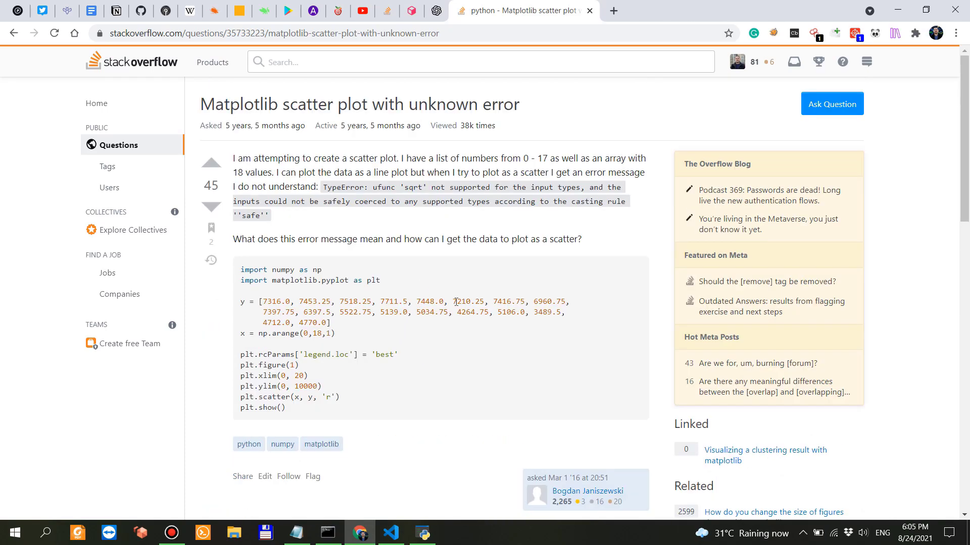
scroll(387, 277, "down", 2)
scroll(388, 279, "down", 5)
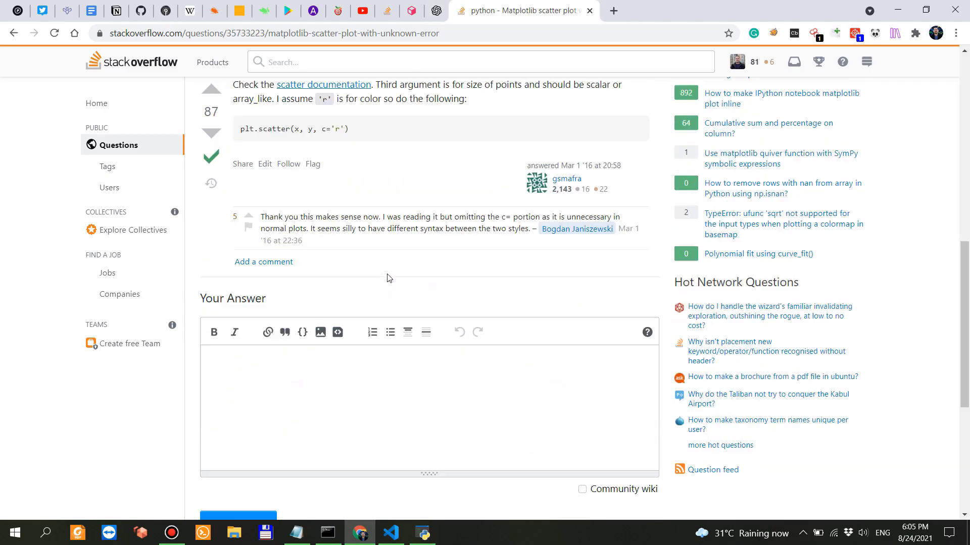
scroll(387, 277, "down", 3)
scroll(394, 260, "up", 5)
scroll(398, 118, "up", 5)
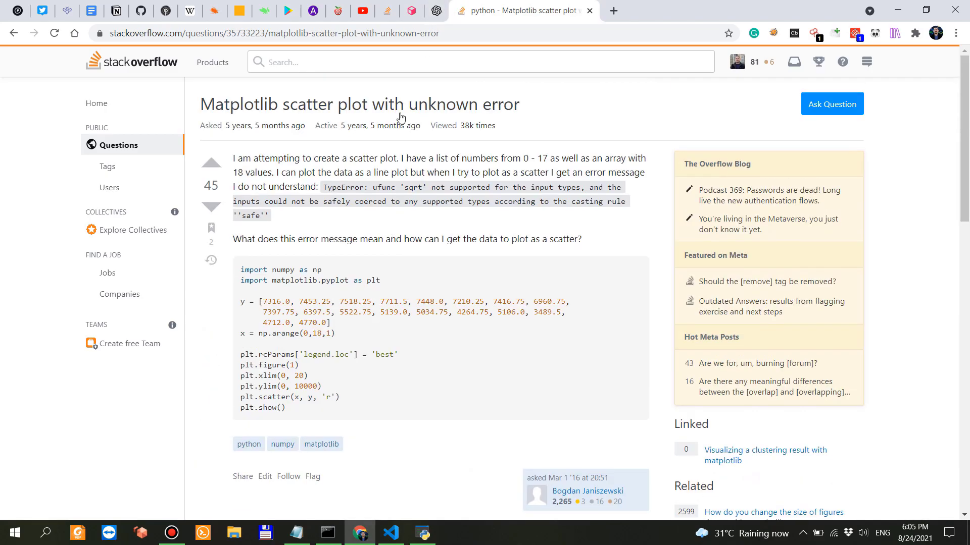
left_click(437, 10)
left_click(297, 340)
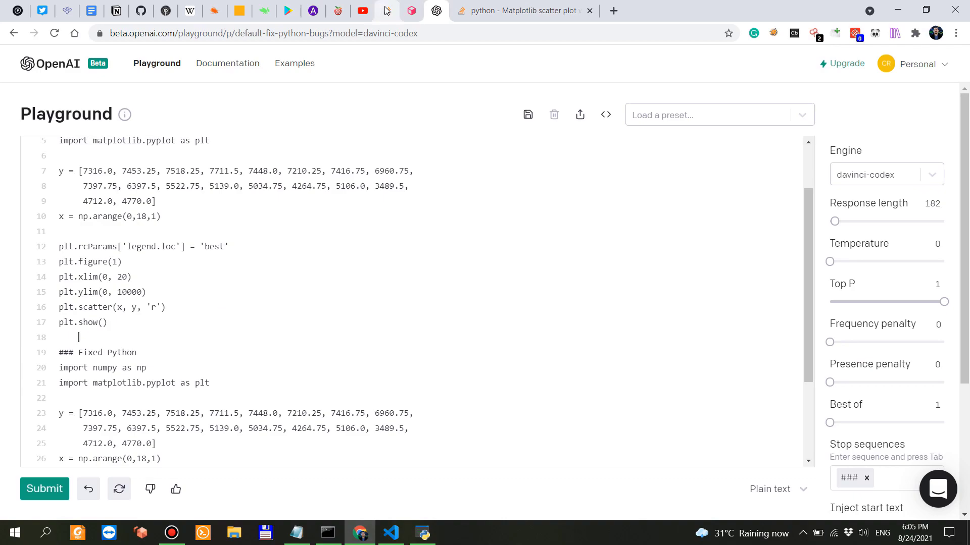
Step: Copy the fix-bugs prompt and bring up the empty AI21 Studio j1-jumbo canvas
left_click(411, 11)
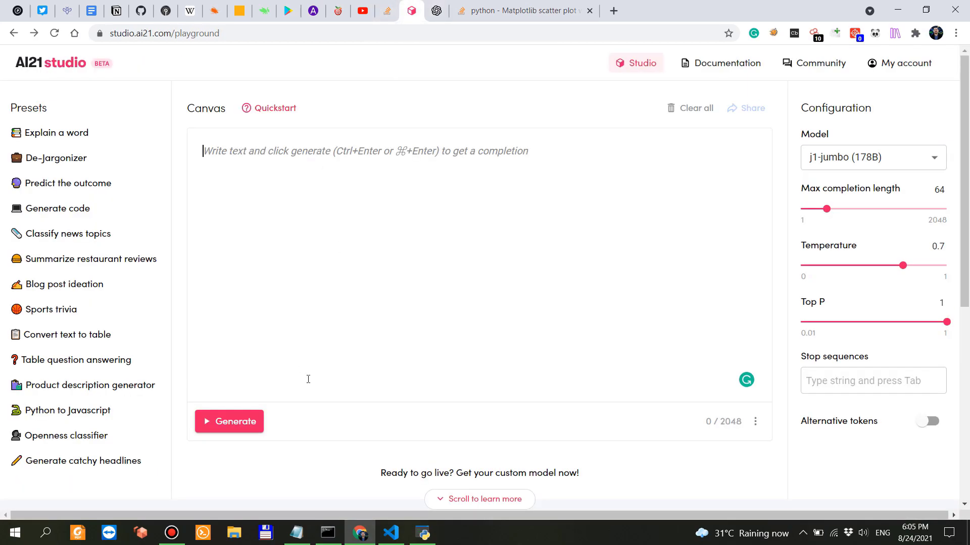
left_click(459, 11)
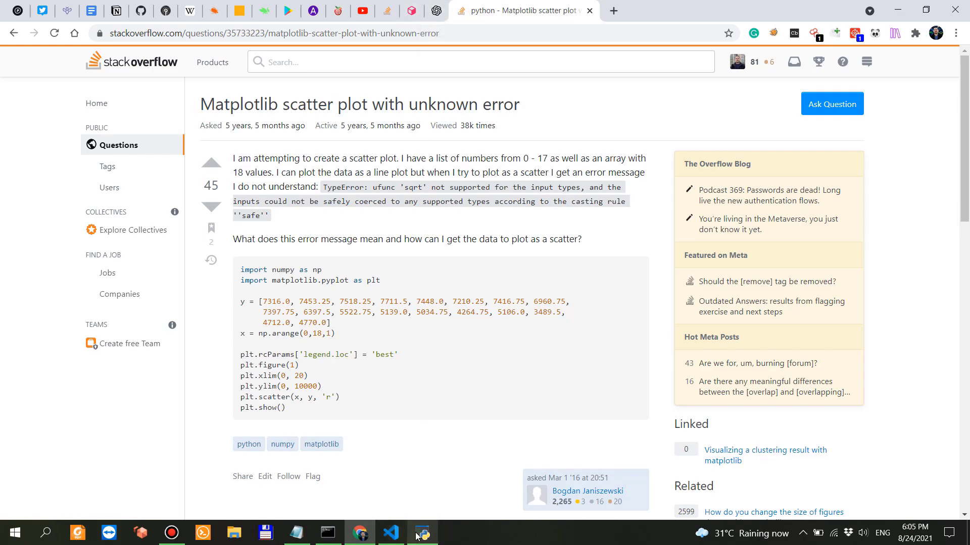
mouse_move(390, 533)
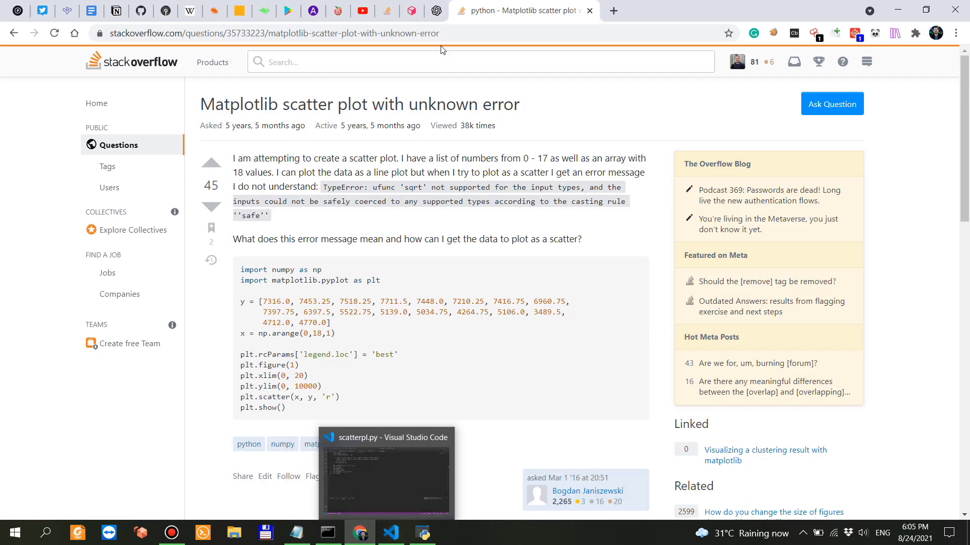
left_click(435, 11)
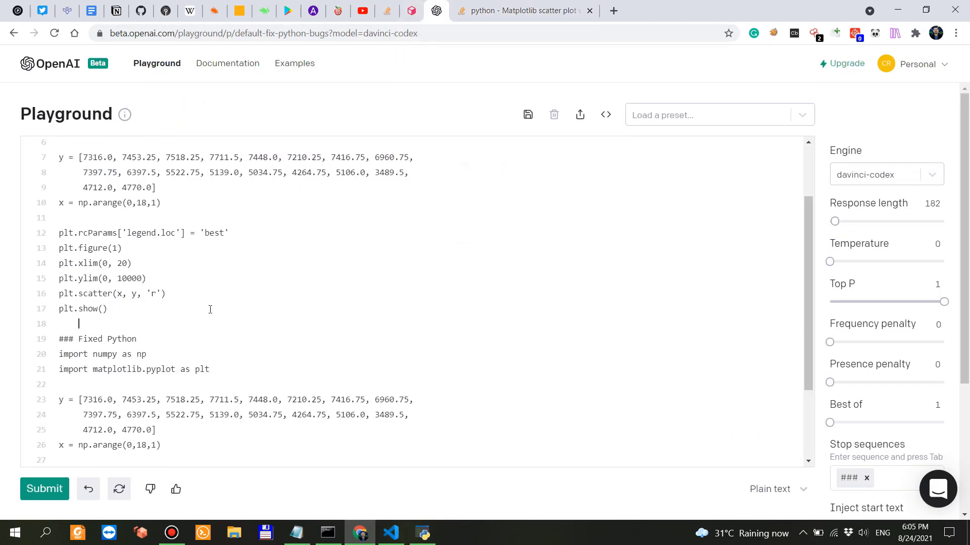
scroll(212, 306, "up", 2)
scroll(197, 280, "down", 1)
scroll(197, 280, "down", 1)
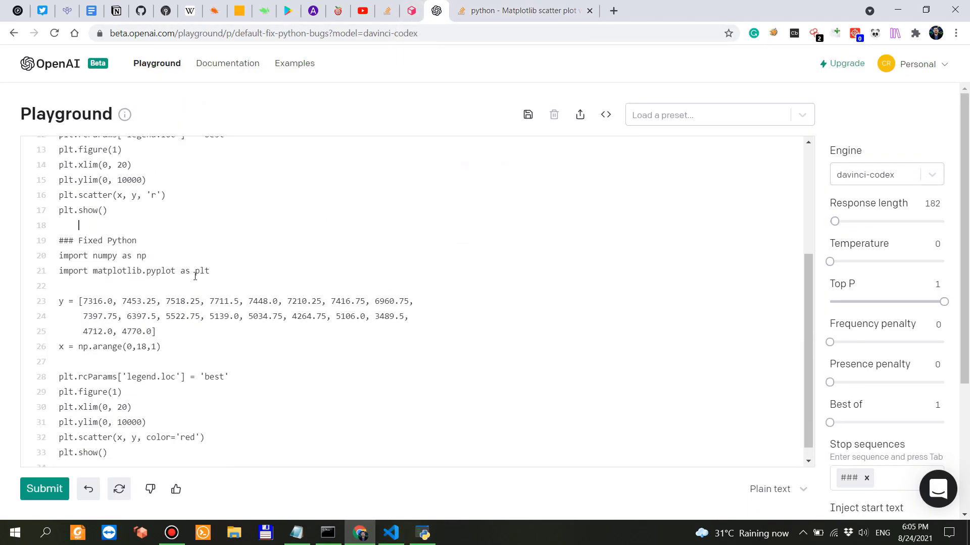
scroll(152, 318, "up", 2)
mouse_move(137, 360)
left_mouse_down()
mouse_move(107, 225)
mouse_move(44, 153)
left_mouse_up()
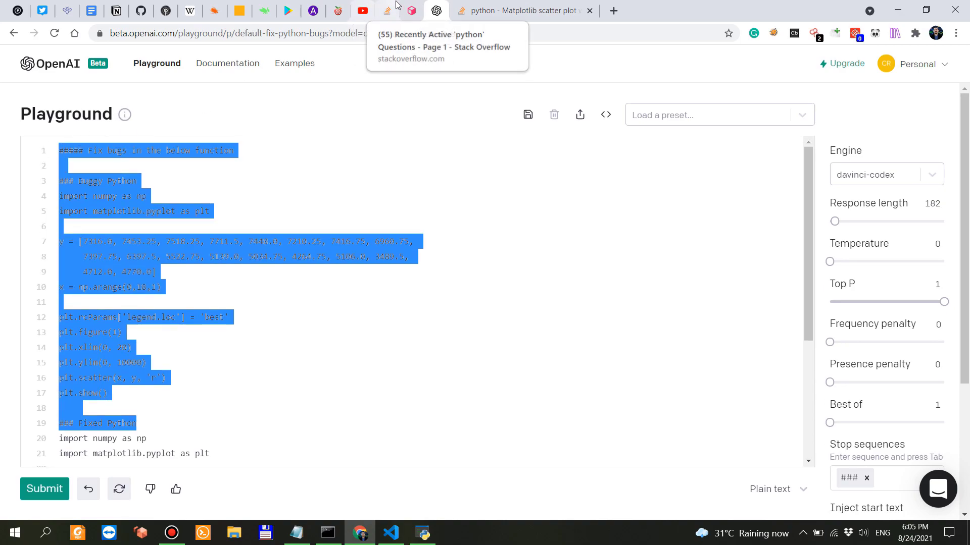
left_click(413, 13)
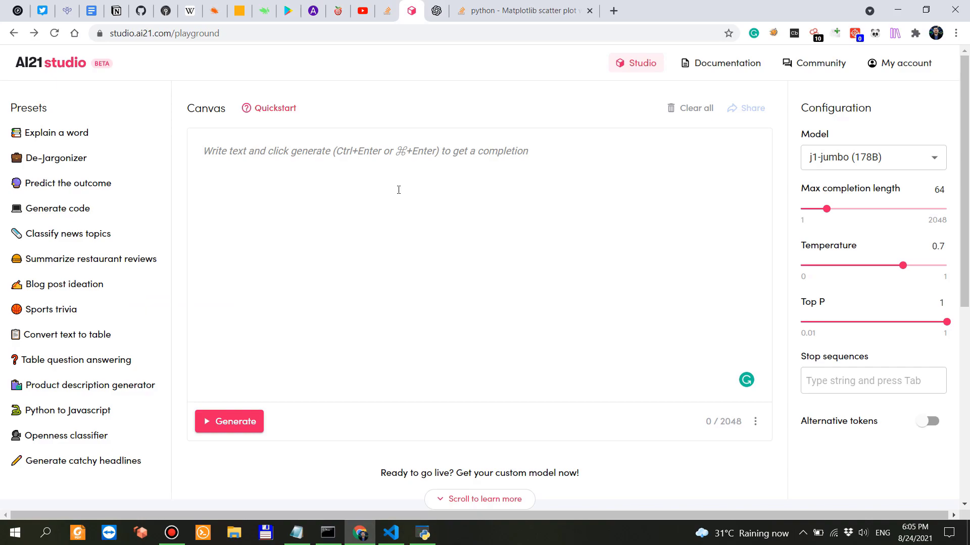
Step: Paste the fix-bugs prompt, then set max completion length to 182 and temperature to 0
key("ctrl+v")
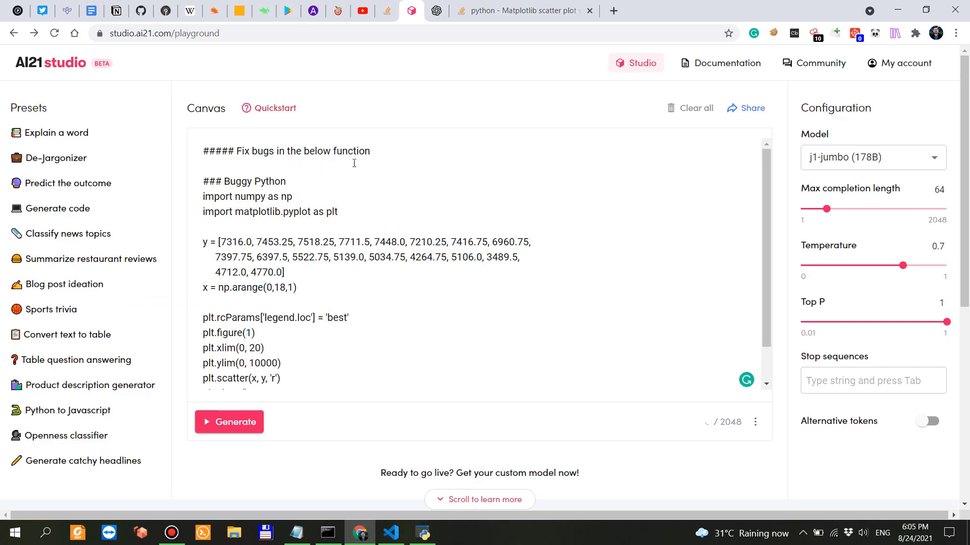
scroll(346, 250, "down", 1)
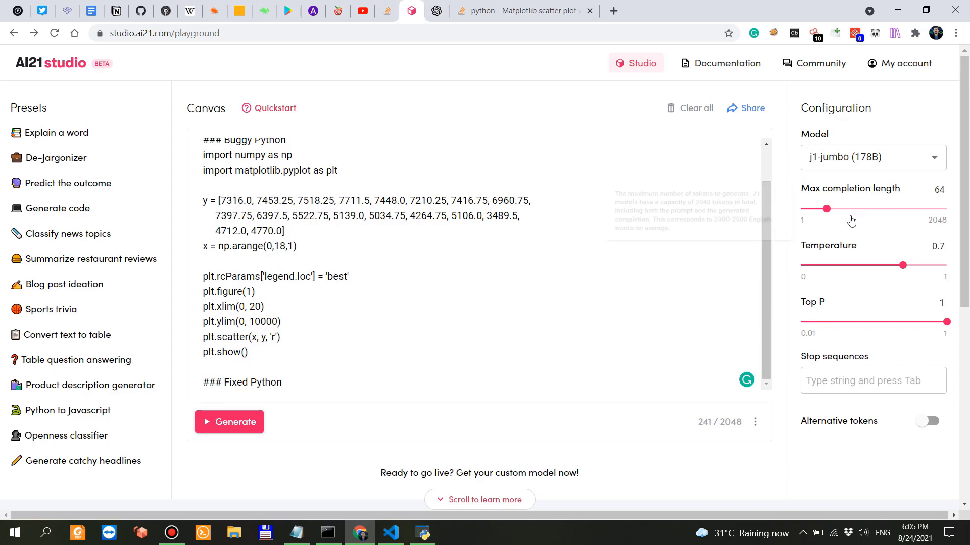
double_click(938, 189)
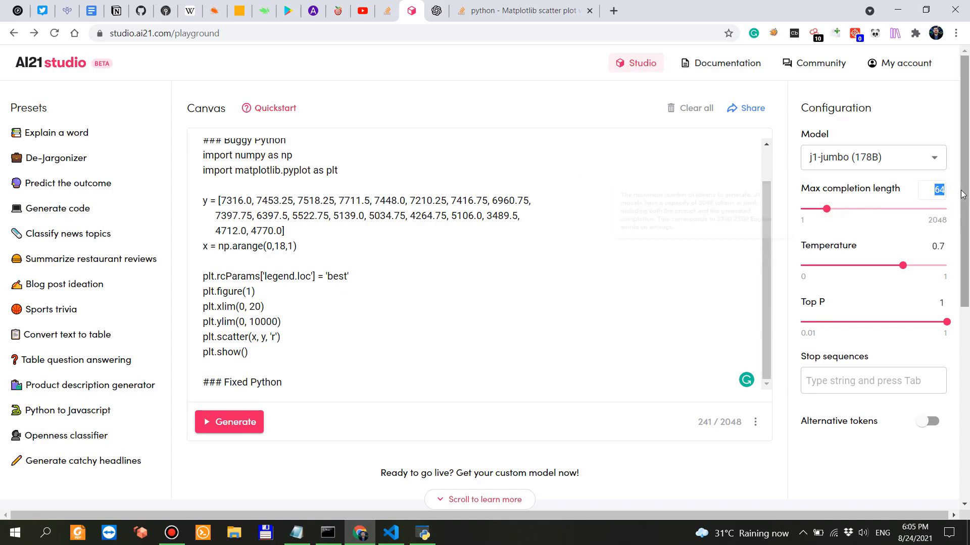
type("182")
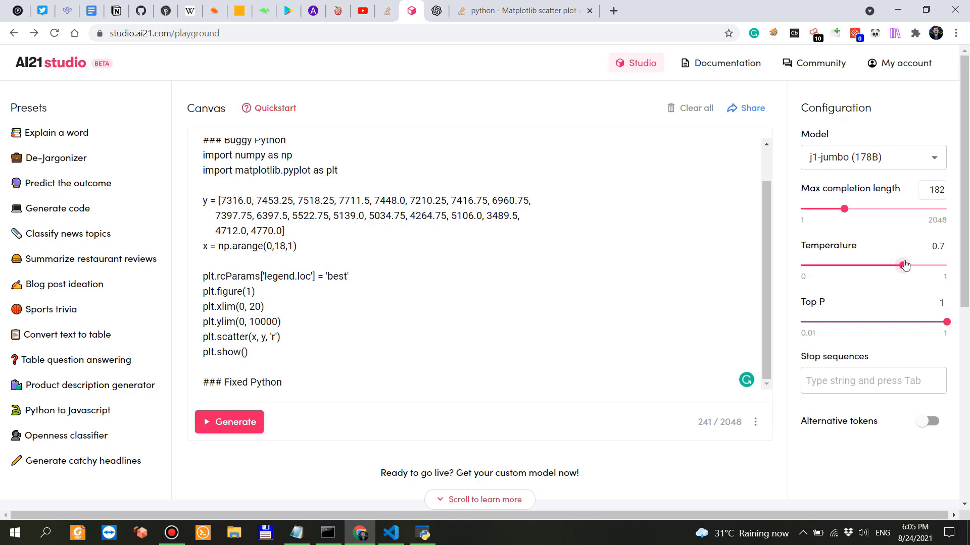
left_click_drag(902, 265, 801, 265)
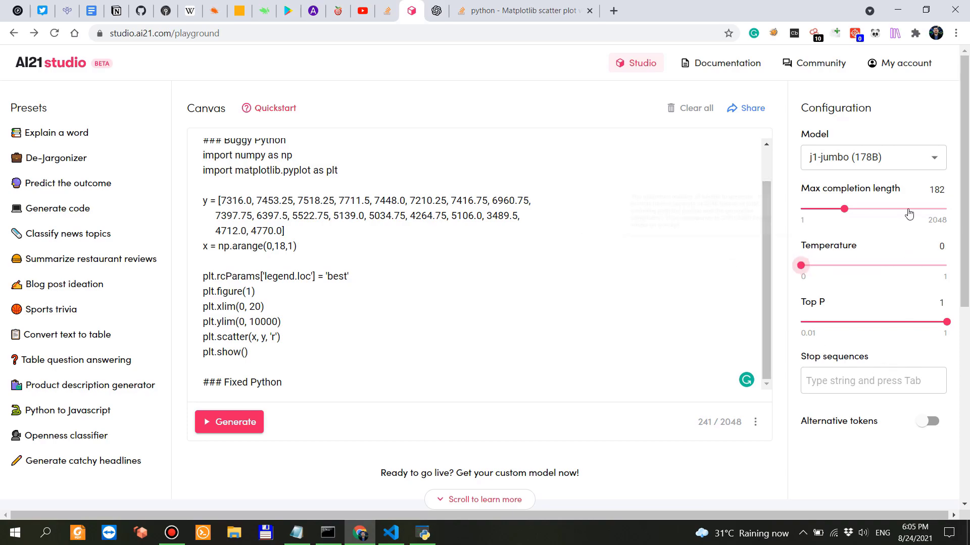
Step: Compare against the OpenAI Playground settings, then add ### as the stop sequence
left_click(440, 13)
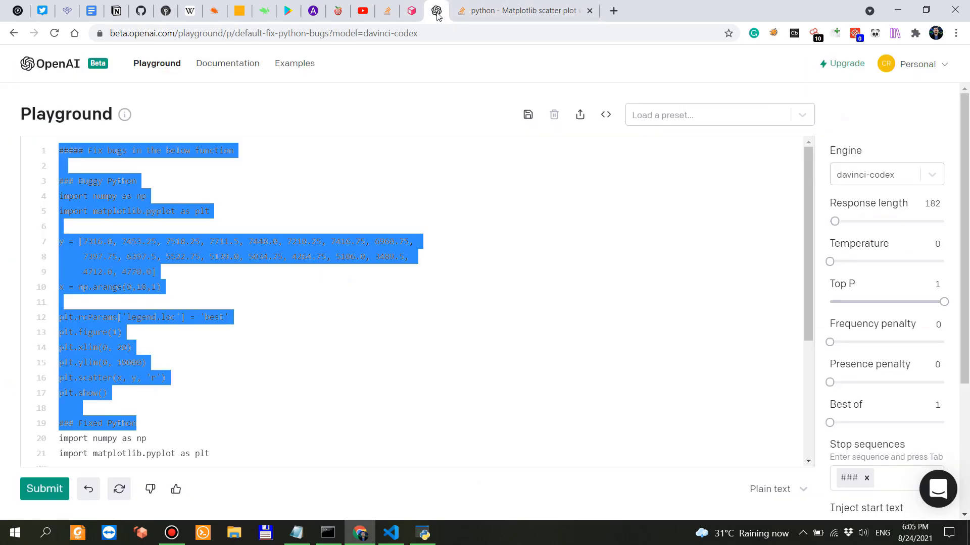
scroll(871, 406, "down", 2)
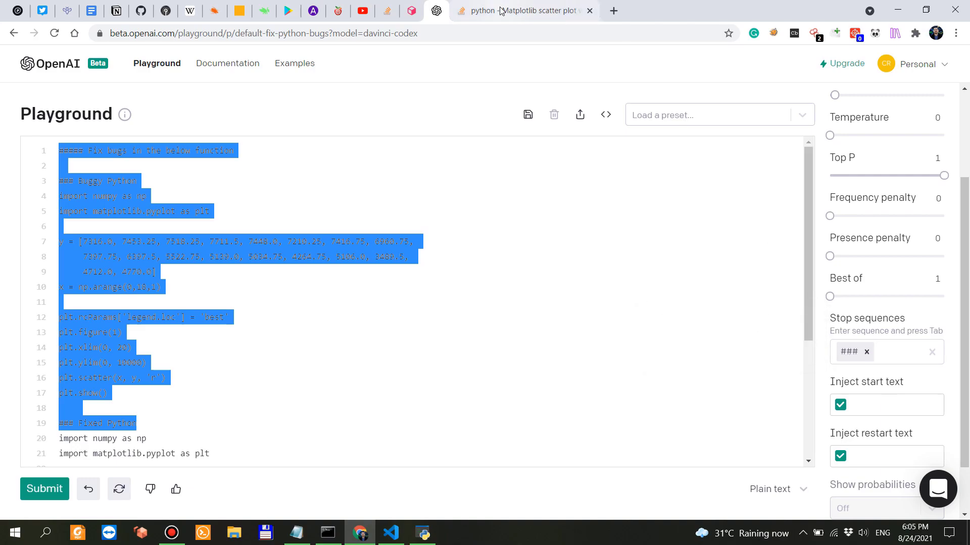
left_click(544, 10)
left_click(411, 12)
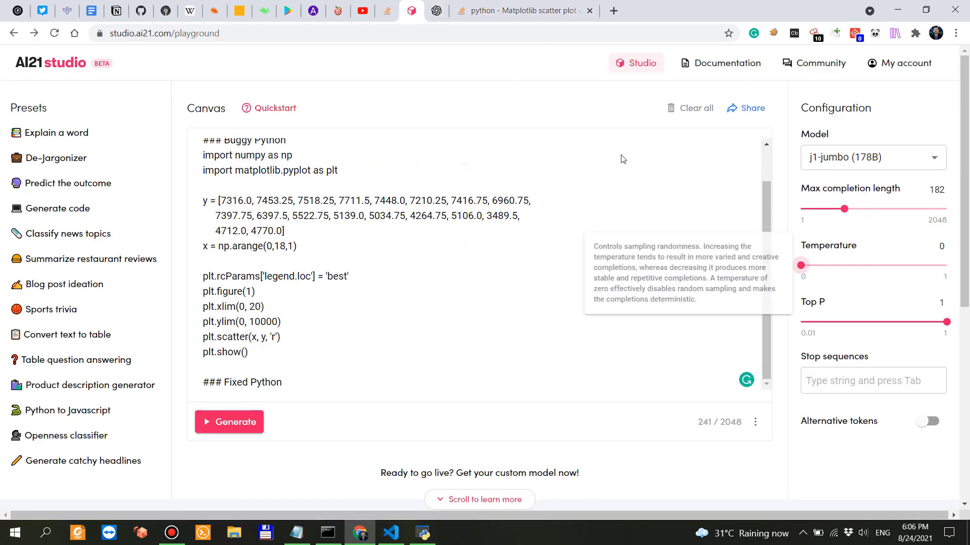
left_click(862, 376)
type("#")
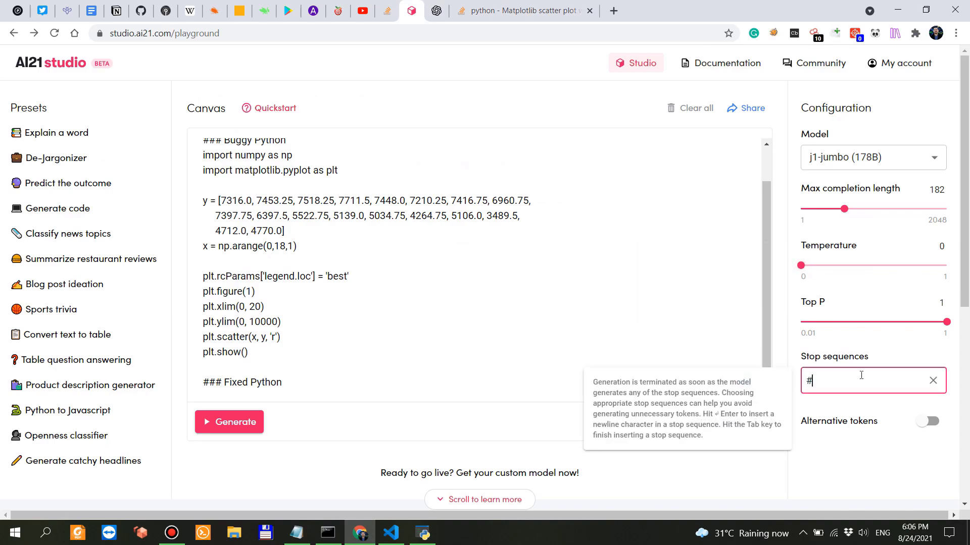
type("##")
key("Return")
key("BackSpace")
left_click(818, 350)
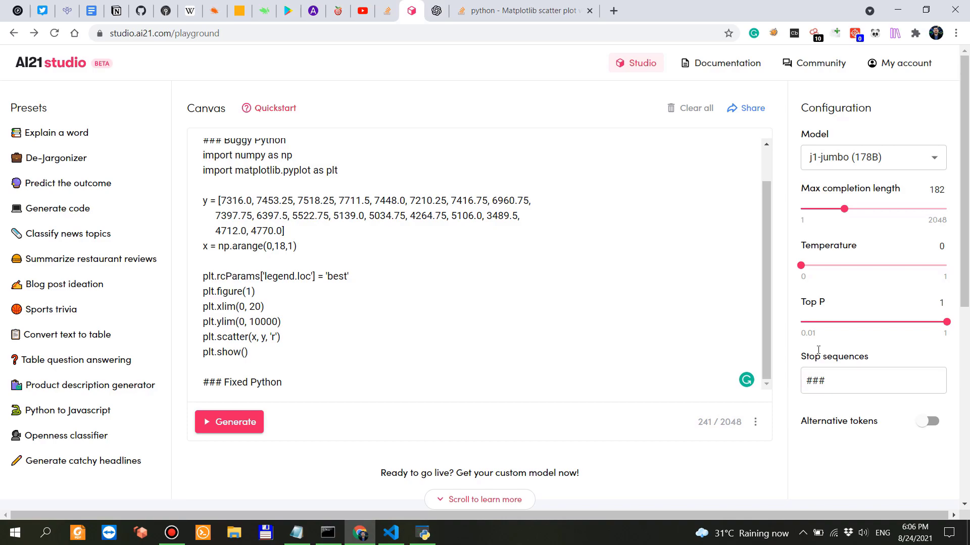
scroll(381, 327, "up", 1)
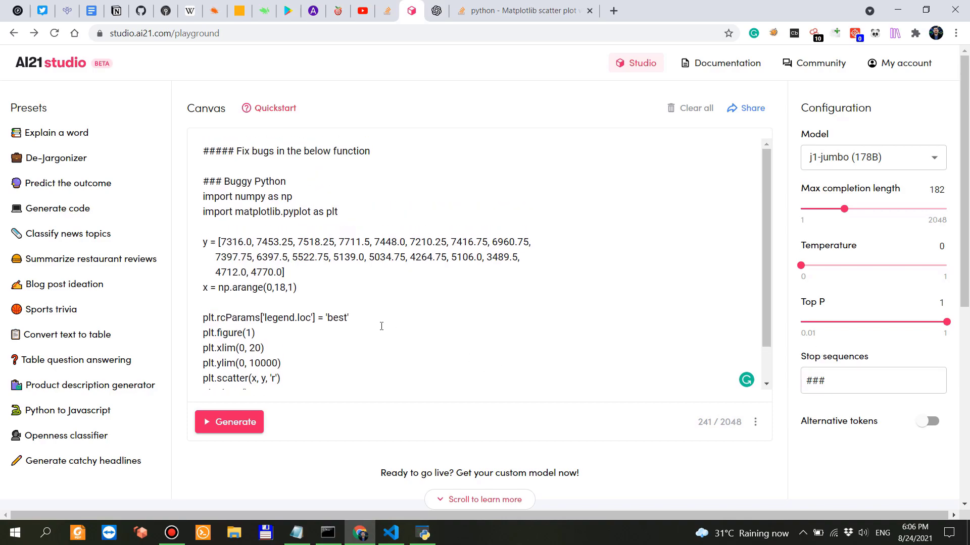
scroll(381, 326, "down", 1)
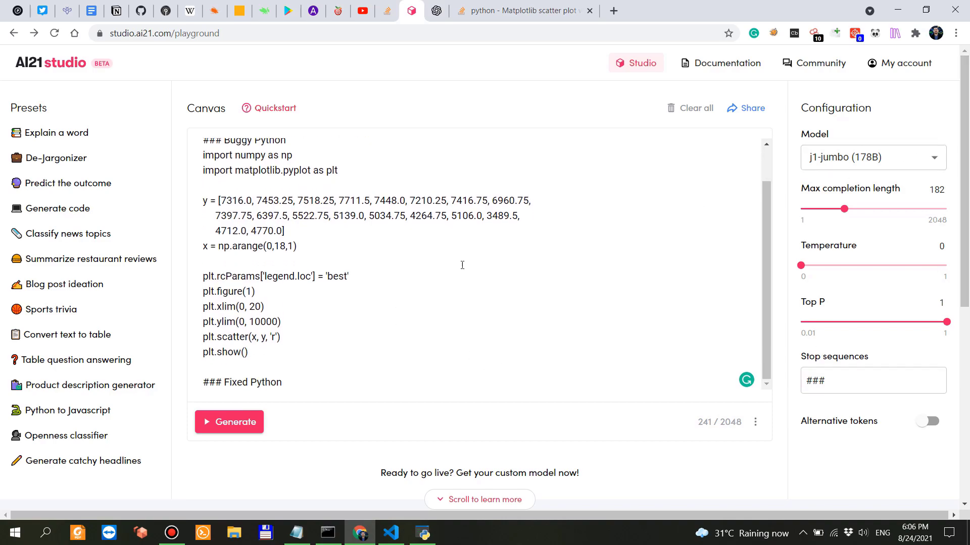
Step: Generate J1-Jumbo's Fixed Python completion in two passes until it ends with <|endoftext|>
left_click(283, 382)
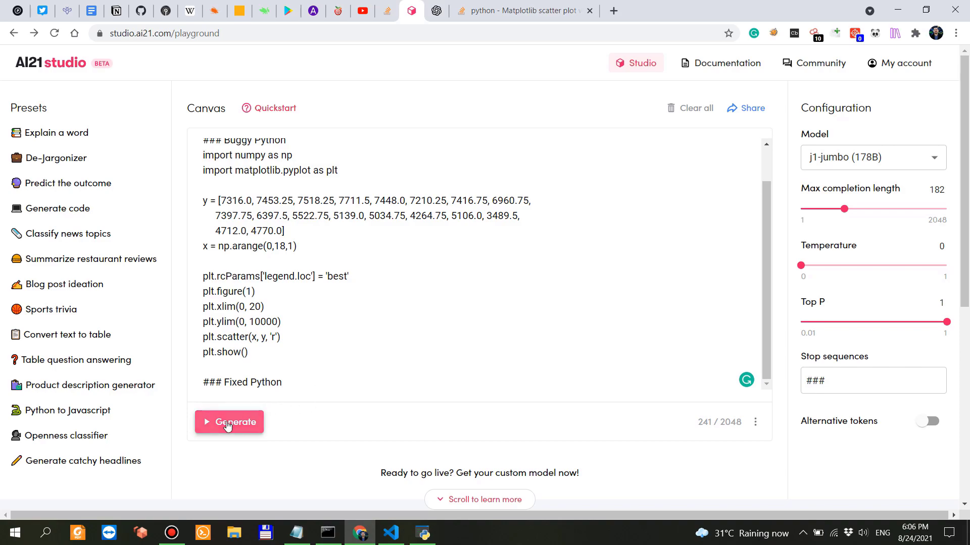
left_click(227, 424)
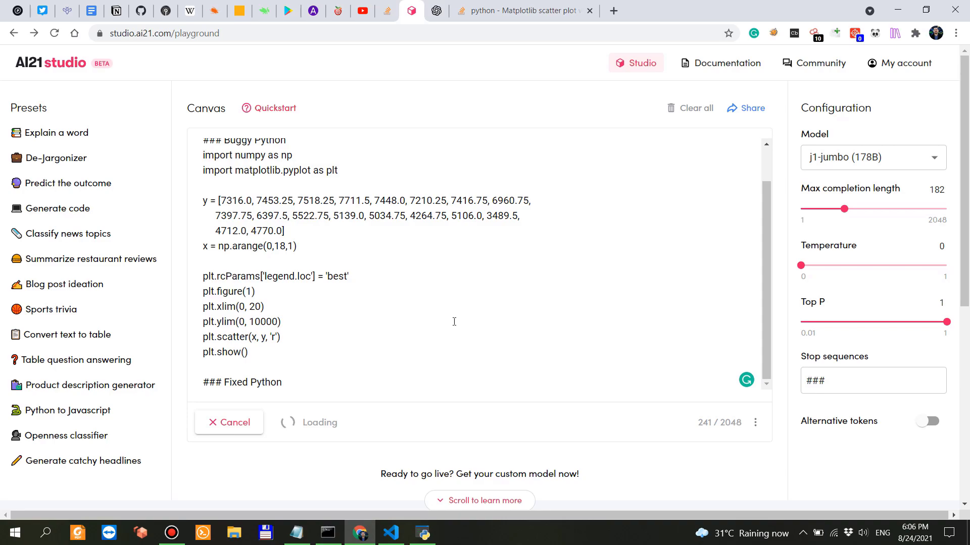
scroll(454, 322, "up", 1)
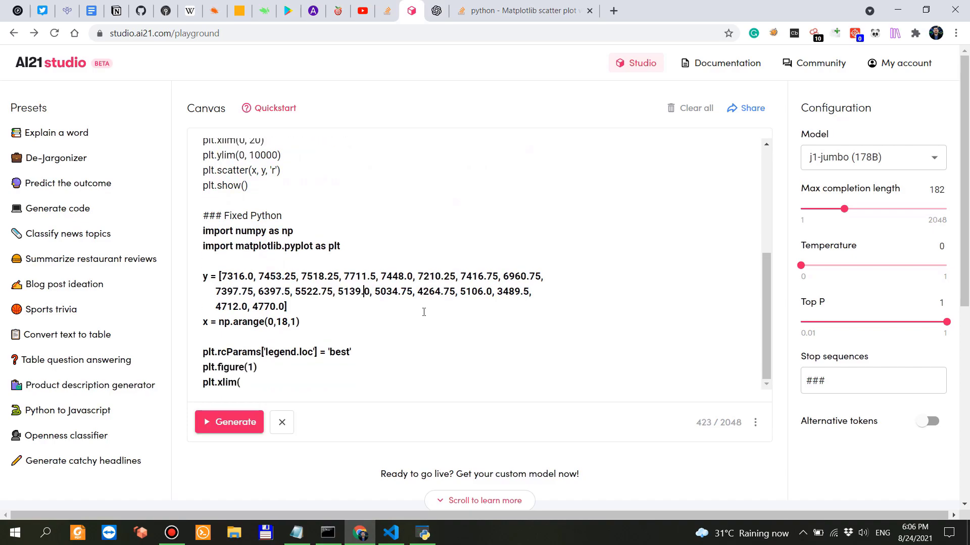
scroll(423, 312, "down", 1)
left_click(245, 368)
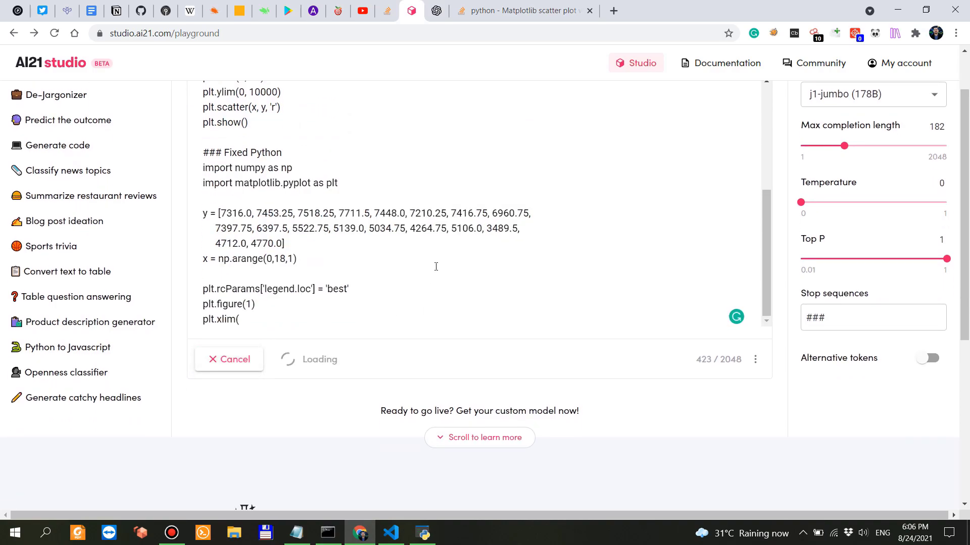
scroll(436, 267, "up", 3)
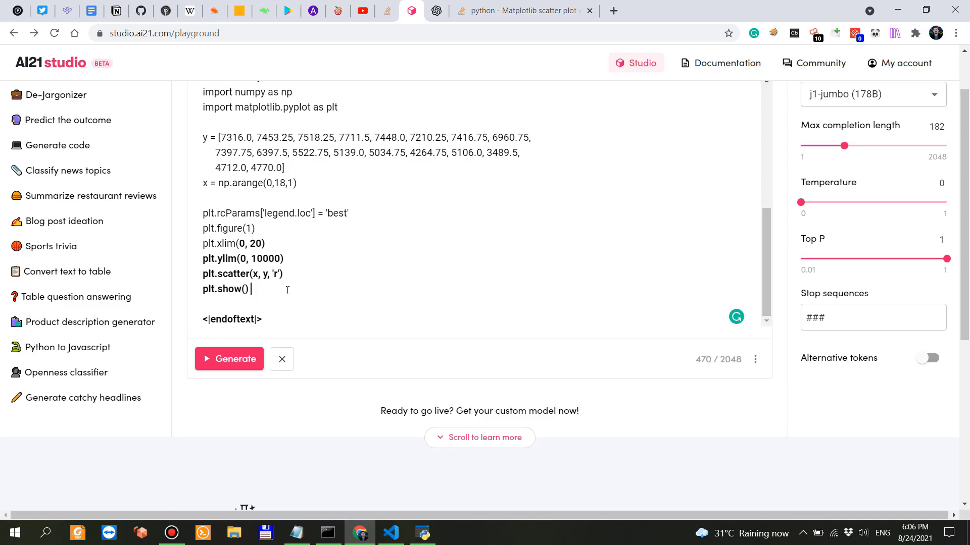
left_click_drag(284, 289, 172, 233)
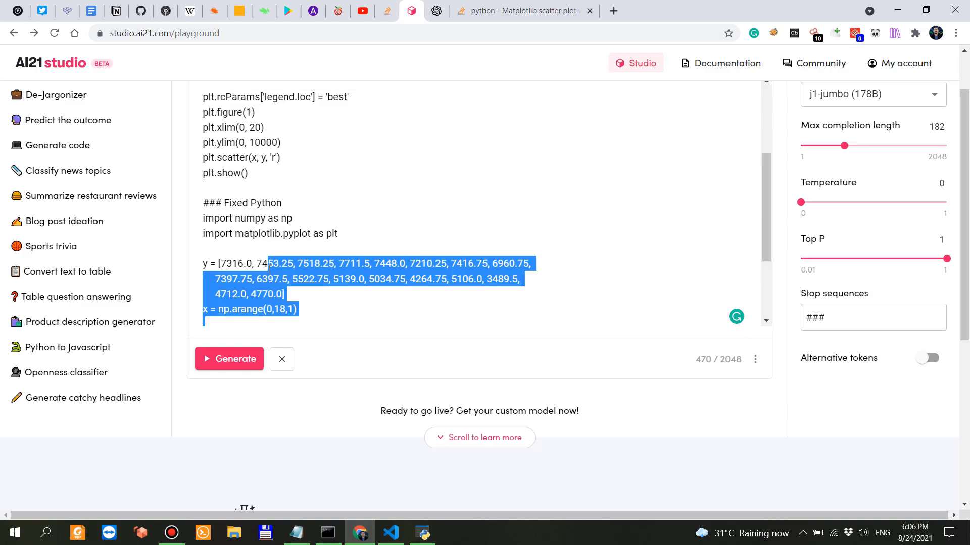
Step: Close the scatter figure, then overwrite scatterpl.py with J1-Jumbo's generated code and save
left_click_drag(172, 234, 201, 225)
key("ctrl+c")
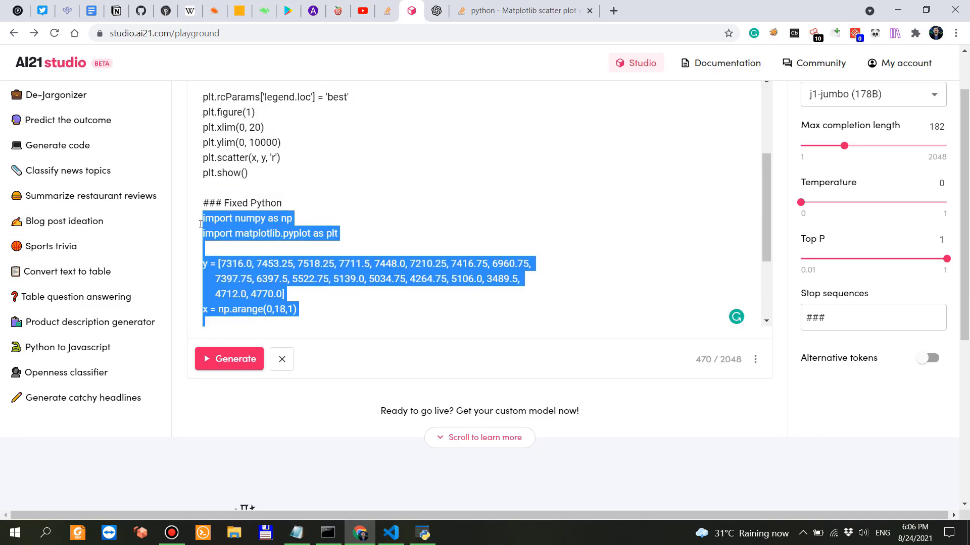
left_click(423, 533)
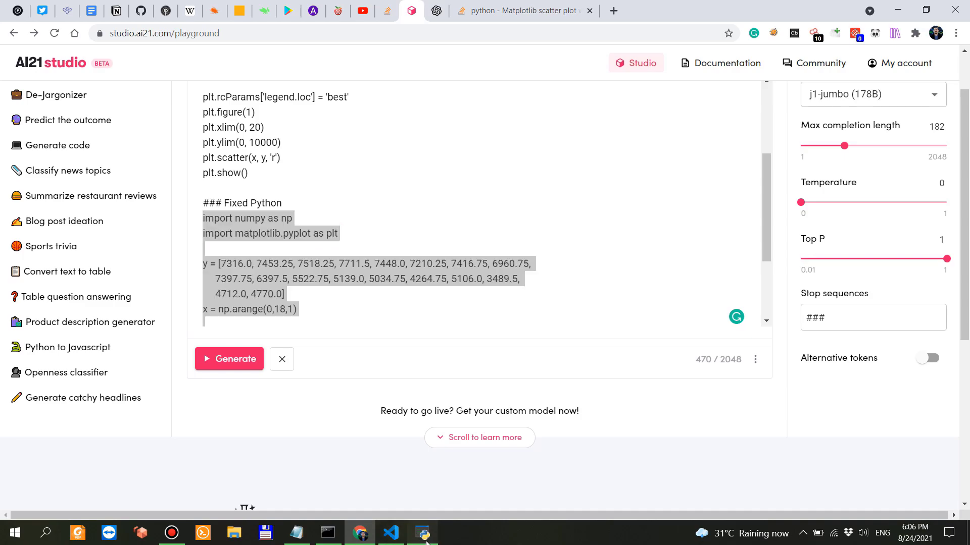
left_click(778, 117)
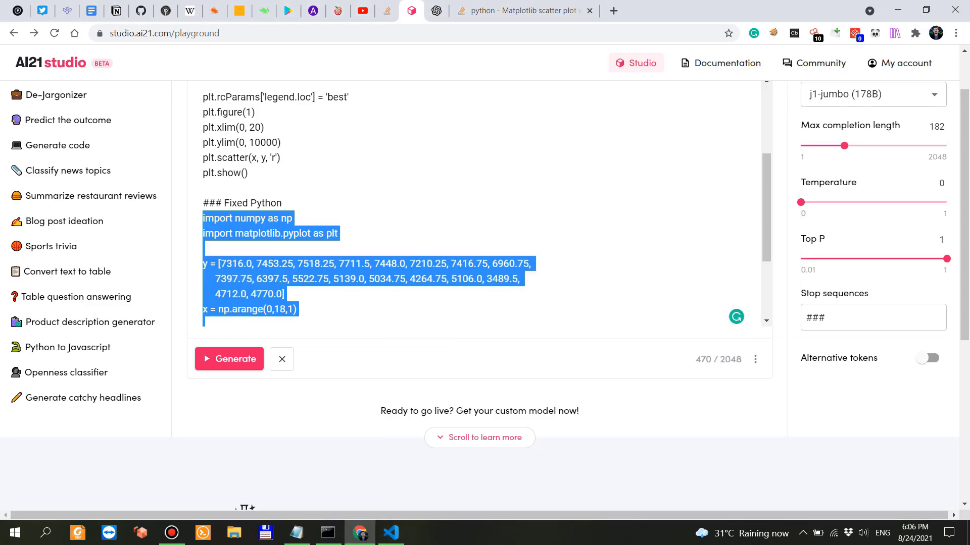
left_click(393, 534)
key("ctrl+a")
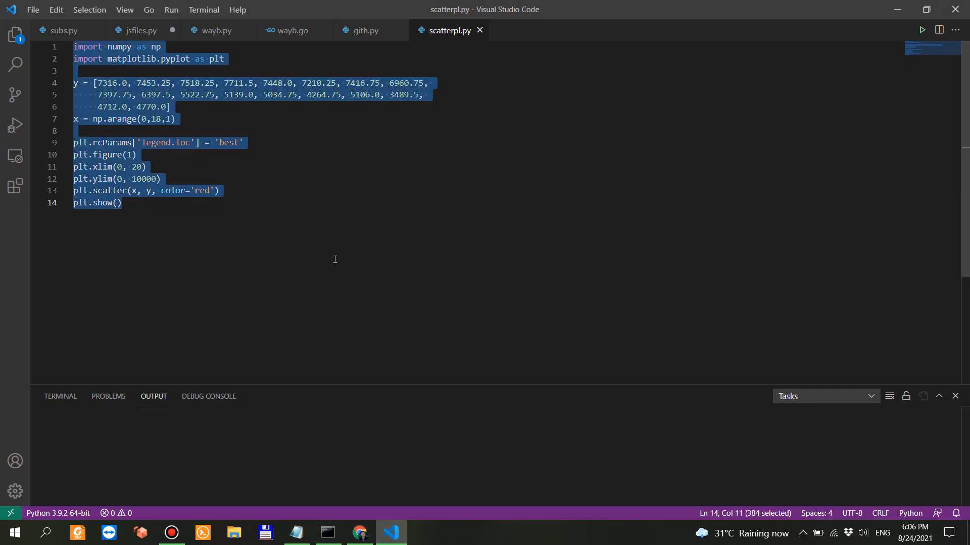
key("ctrl+v")
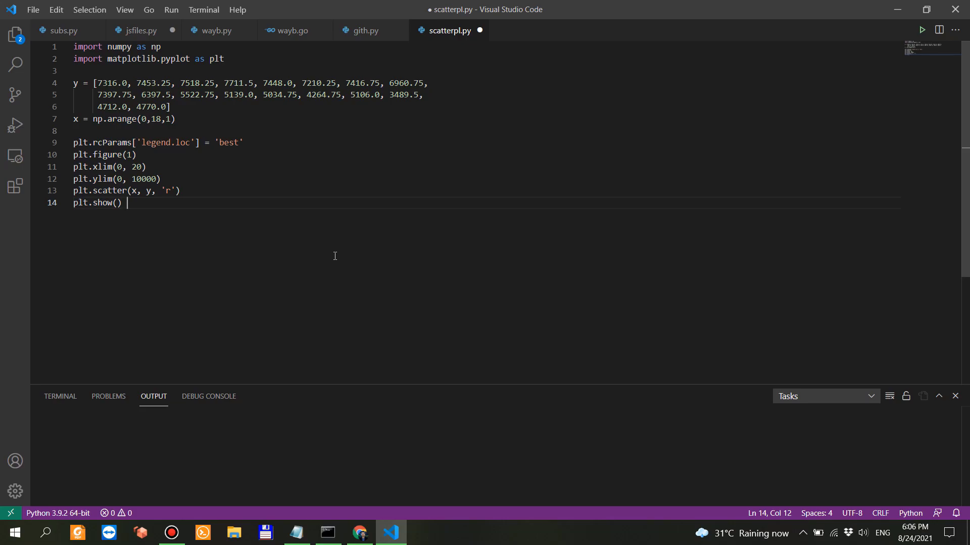
key("ctrl+s")
Step: Rerun python scatterpl.py, see the sqrt TypeError again, and return to AI21 Studio
left_click(327, 533)
right_click(328, 533)
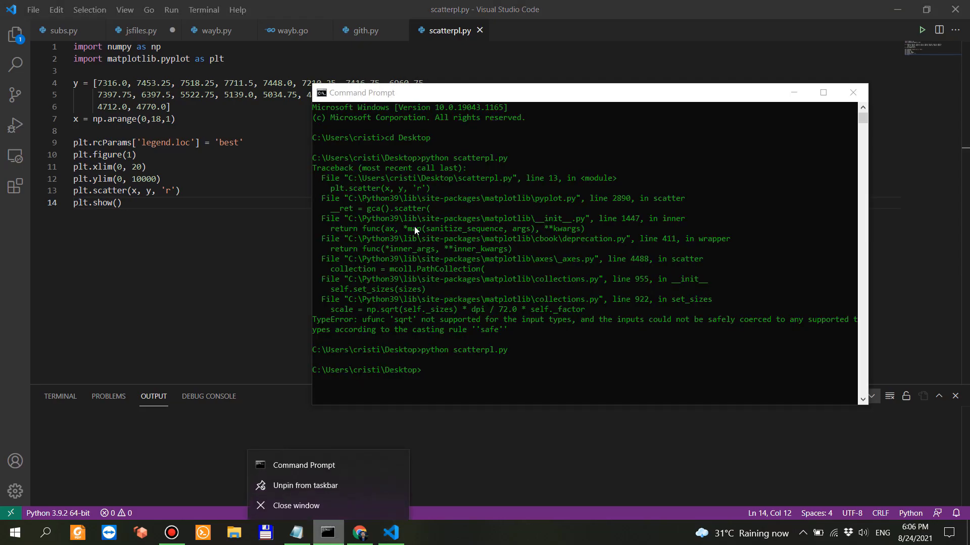
left_click(418, 226)
key("Up")
key("Return")
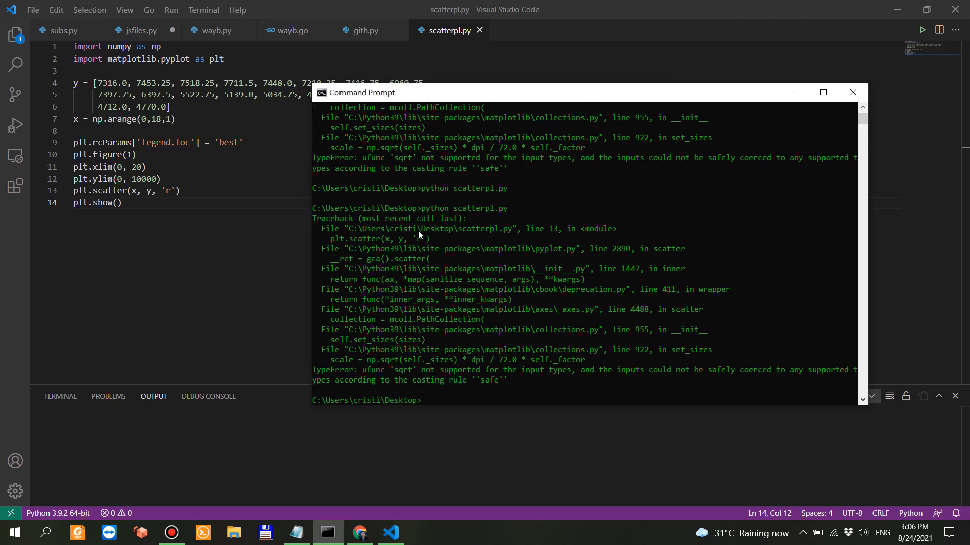
key("alt+Tab")
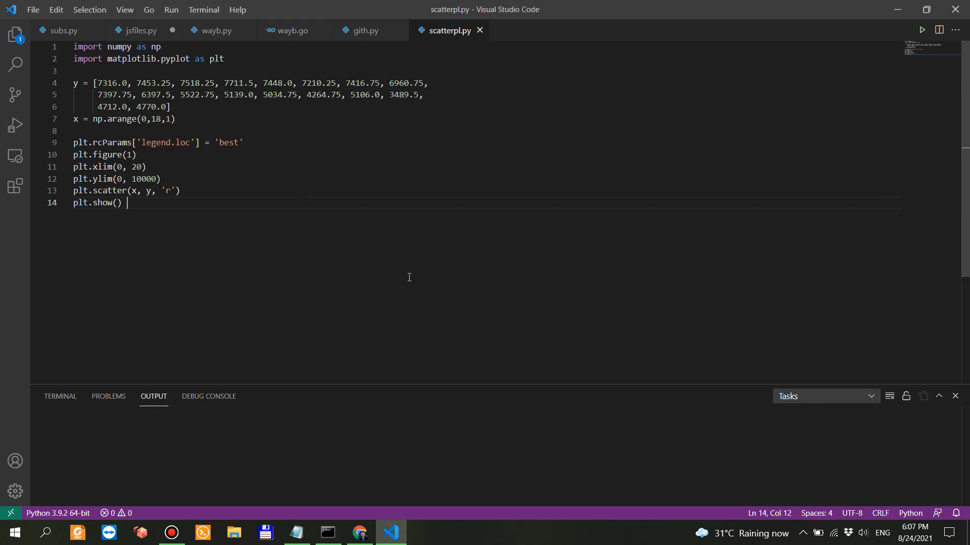
key("alt+Tab")
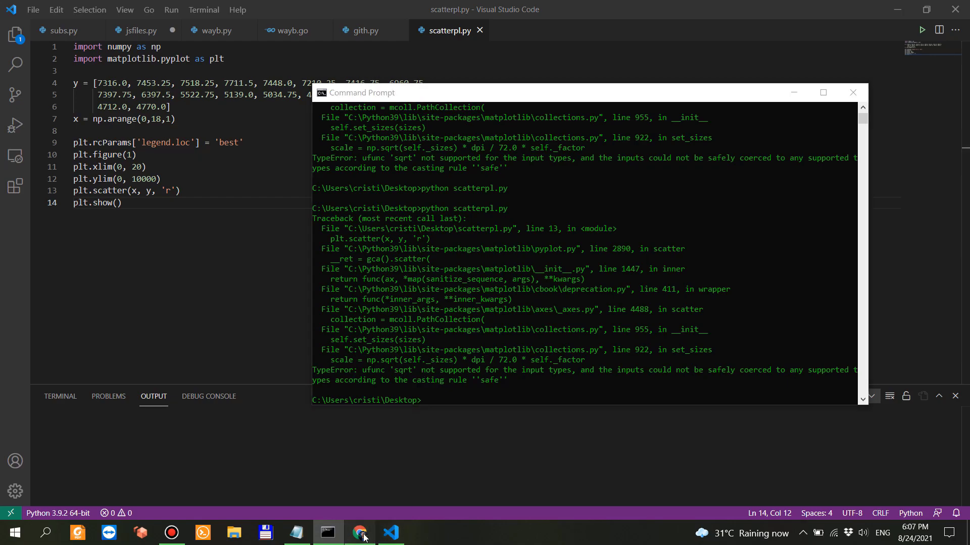
key("alt+Tab")
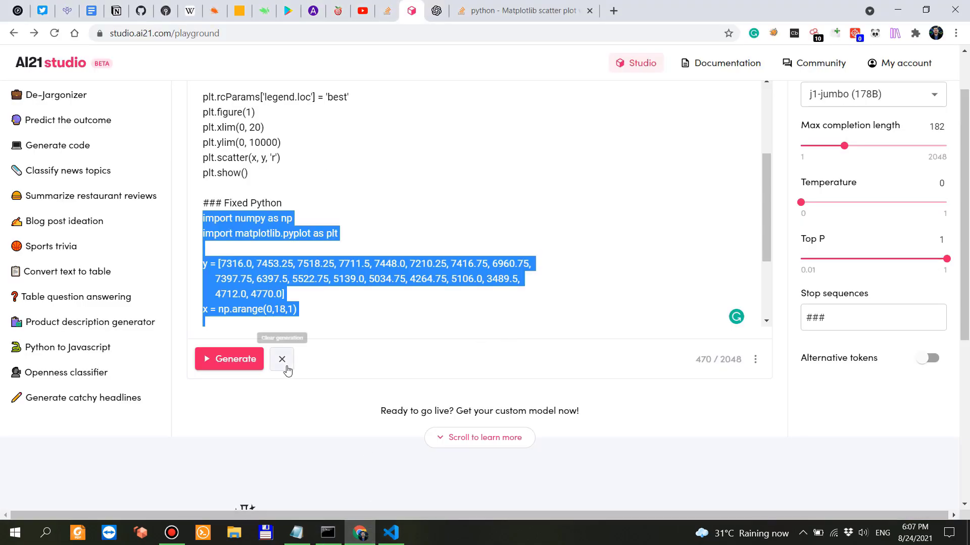
Step: Clear the previous generation and delete the leftover code after ### Fixed Python
left_click(283, 359)
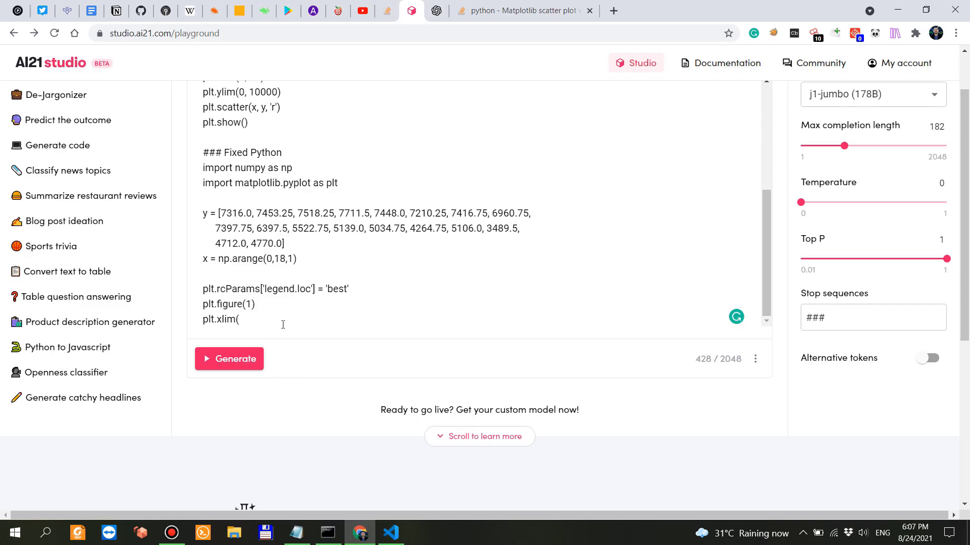
left_click_drag(282, 327, 282, 154)
key("BackSpace")
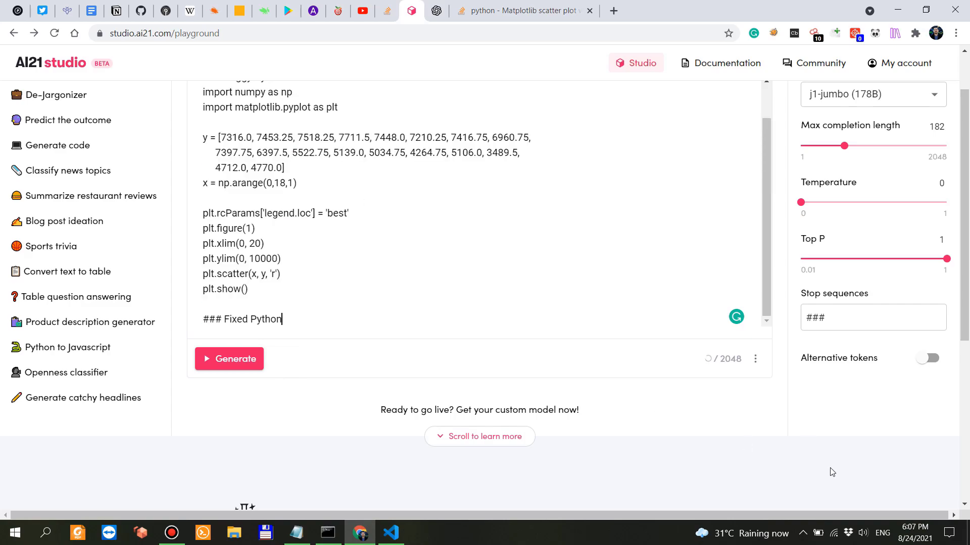
scroll(829, 470, "up", 2)
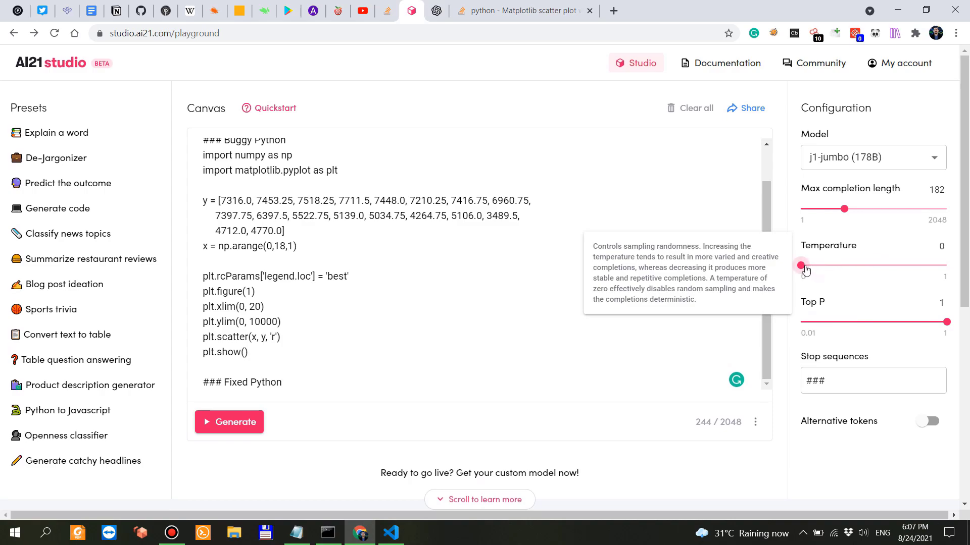
Step: Regenerate with J1-Jumbo in two passes, then select the unchanged 'r' scatter argument
left_click(233, 418)
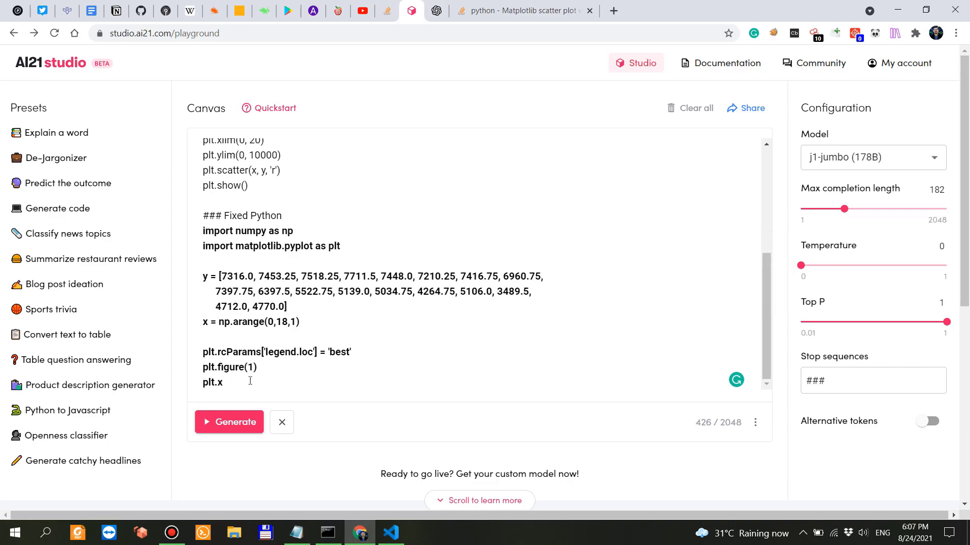
left_click(242, 430)
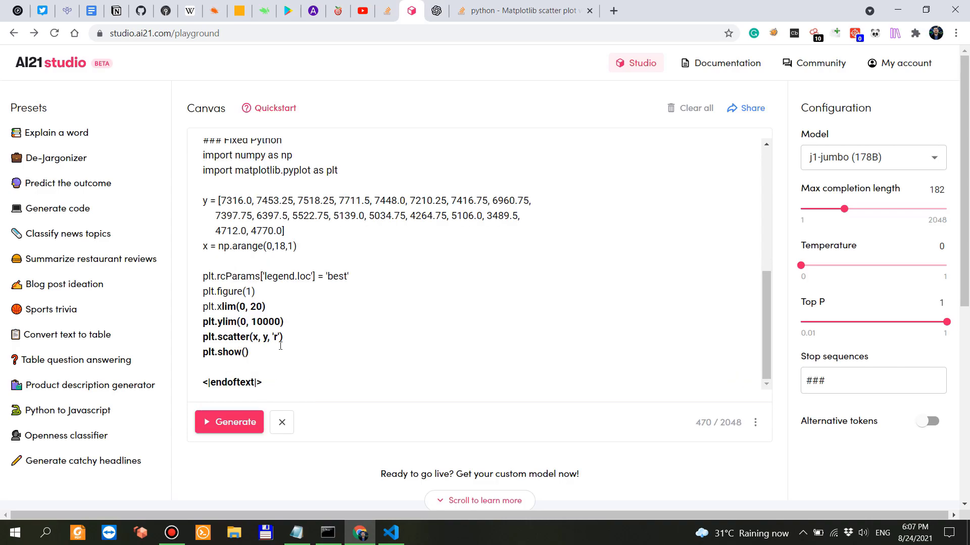
double_click(276, 338)
mouse_move(293, 381)
left_mouse_down()
mouse_move(294, 283)
mouse_move(326, 262)
mouse_move(283, 266)
left_mouse_up()
Step: Delete the previous fix and set the temperature to about 0.3
key("BackSpace")
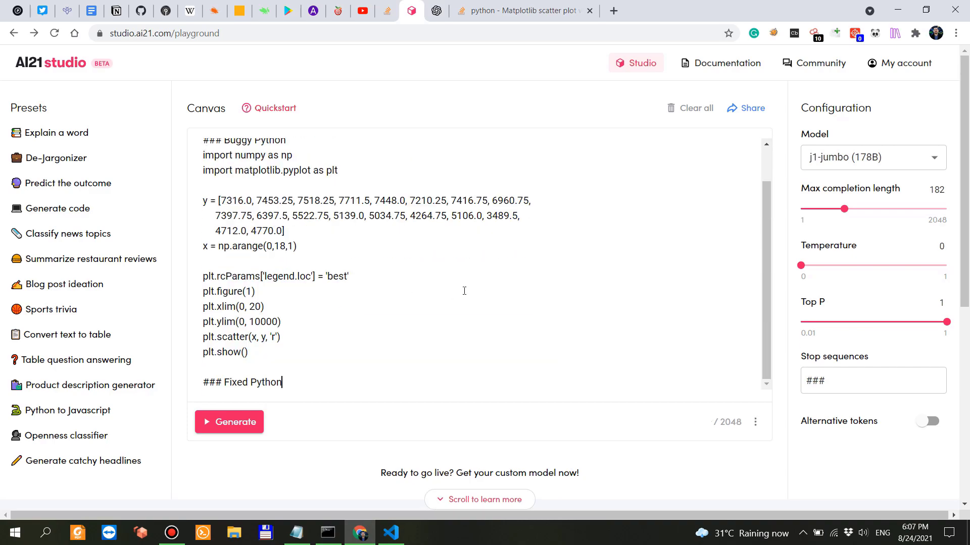
left_click(828, 267)
left_click_drag(830, 270, 846, 274)
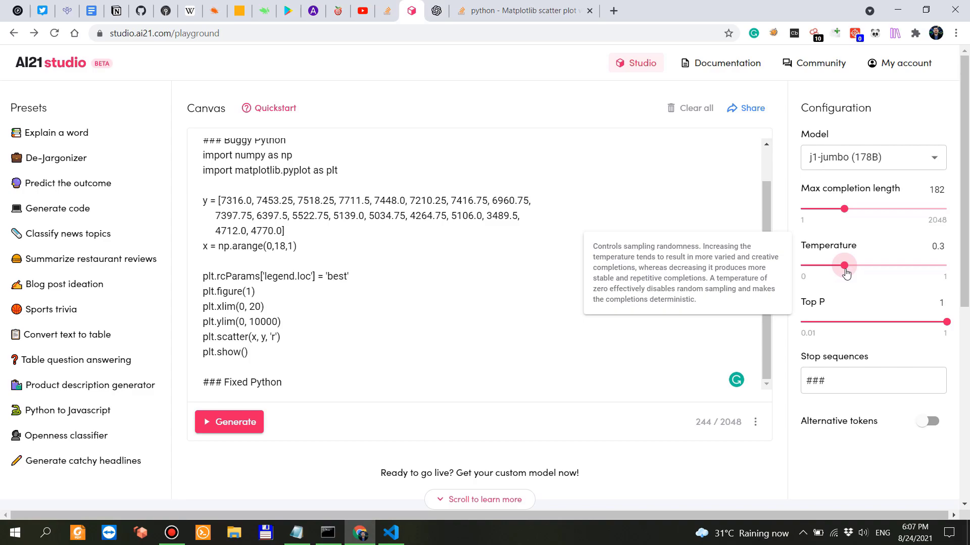
Step: Generate a new fix, glance at the OpenAI Playground prompt, then continue generating
left_click(230, 422)
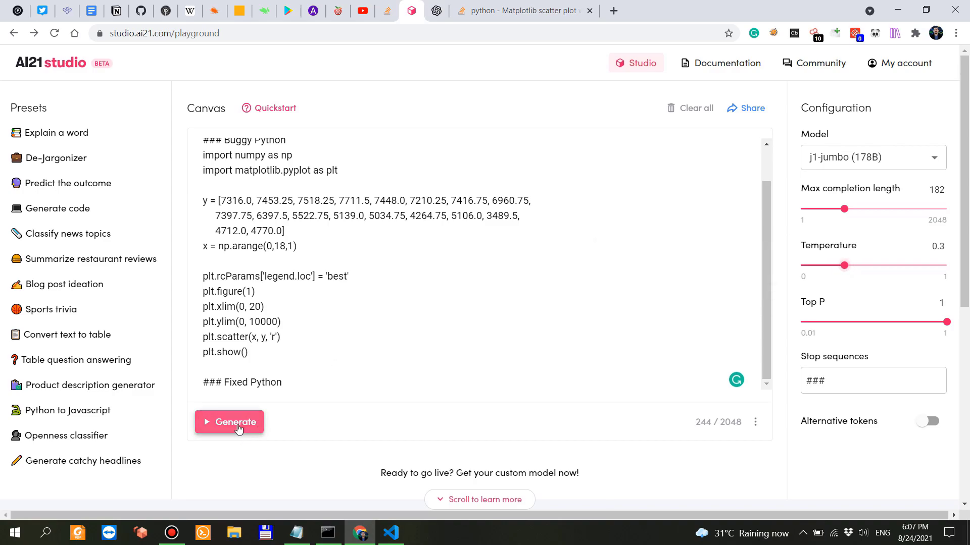
left_click(437, 11)
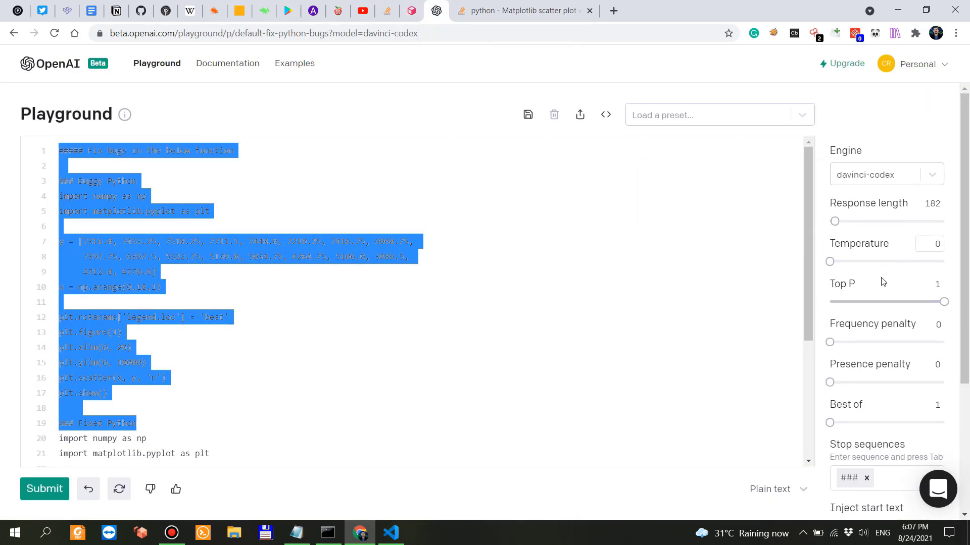
left_click(125, 332)
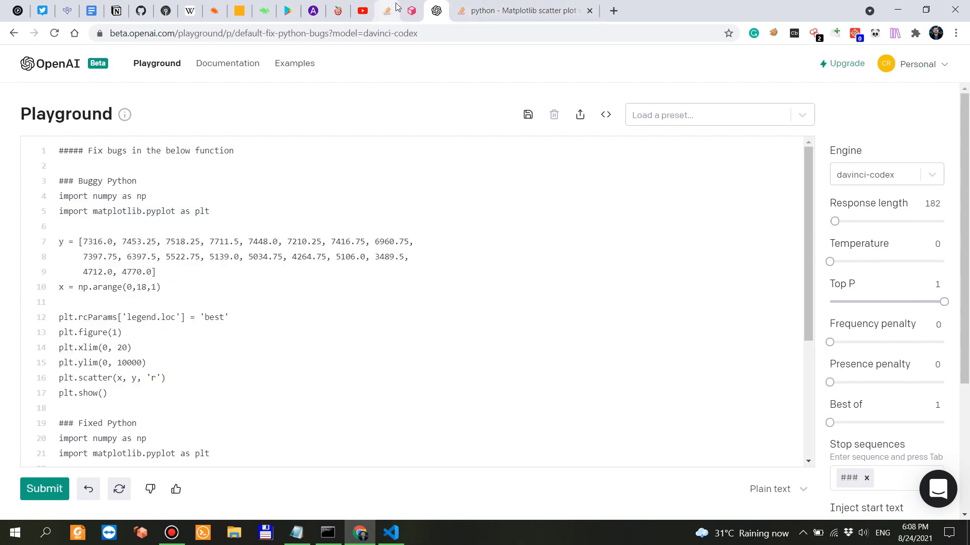
left_click(411, 10)
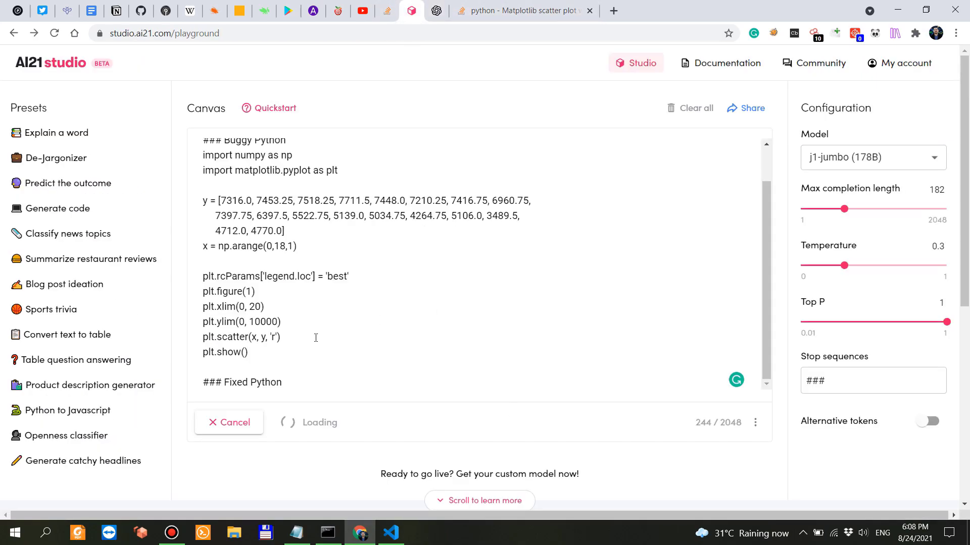
scroll(381, 325, "up", 1)
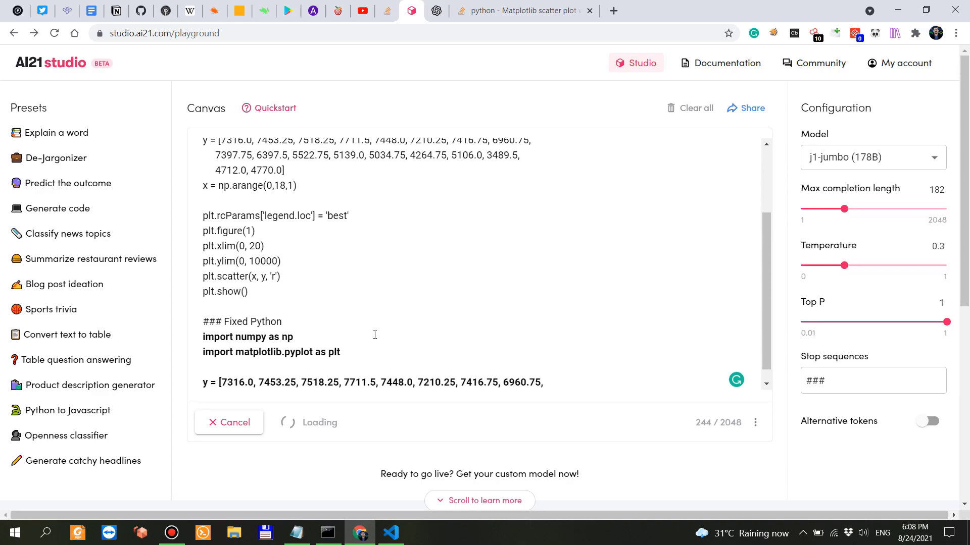
scroll(374, 334, "down", 1)
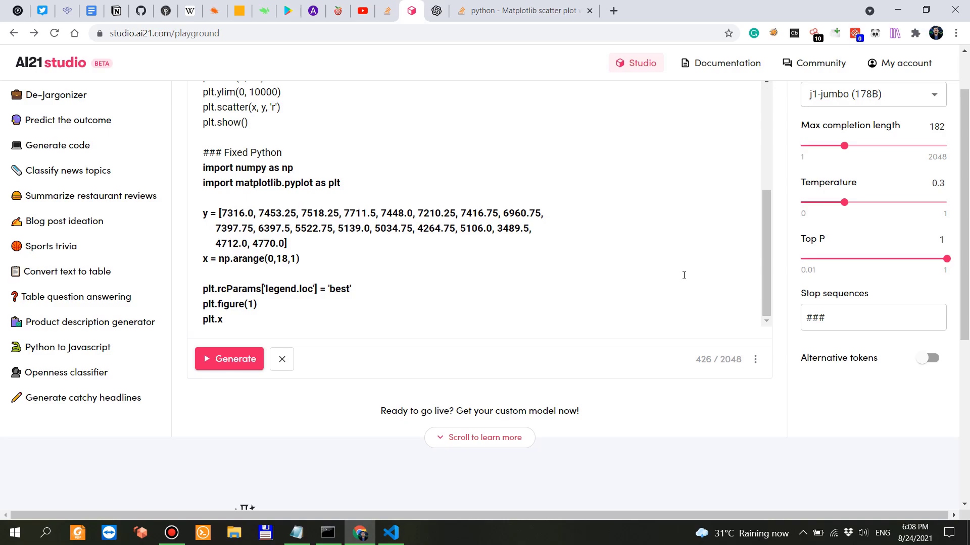
left_click(263, 364)
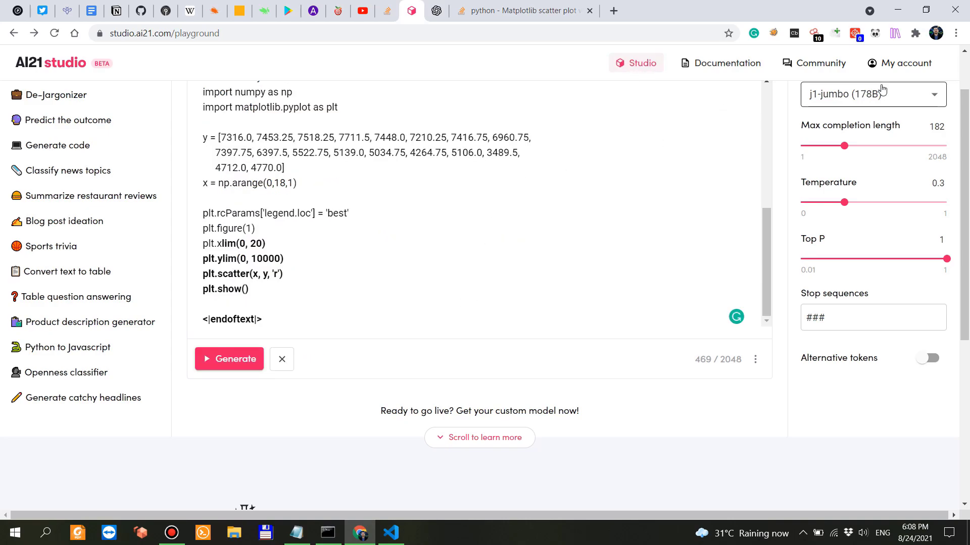
scroll(860, 432, "up", 1)
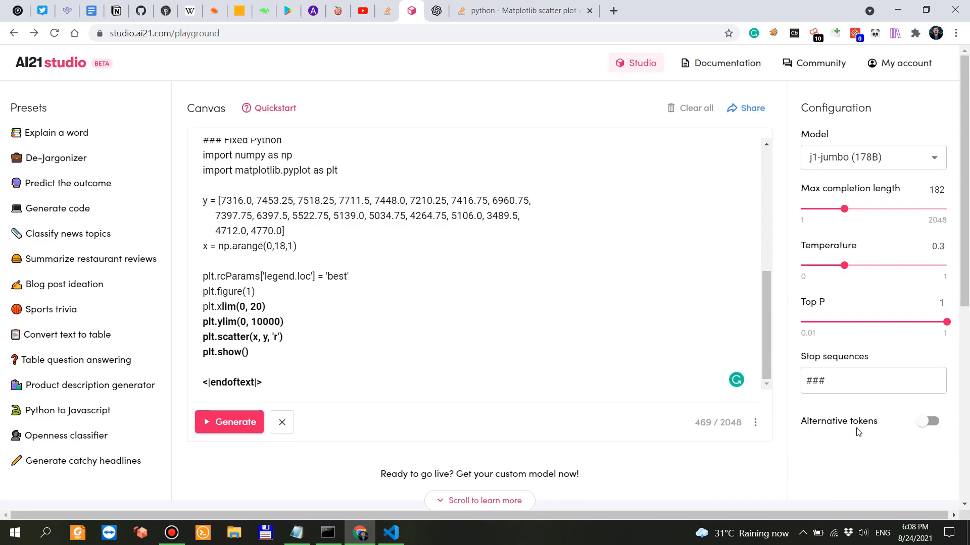
scroll(715, 379, "down", 2)
scroll(787, 383, "up", 1)
scroll(788, 382, "up", 1)
scroll(468, 279, "up", 1)
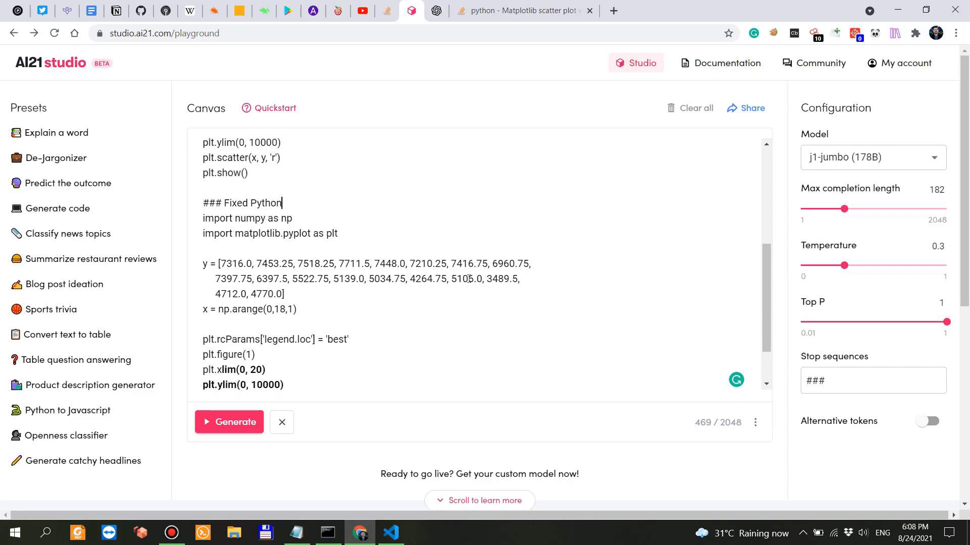
scroll(395, 294, "down", 1)
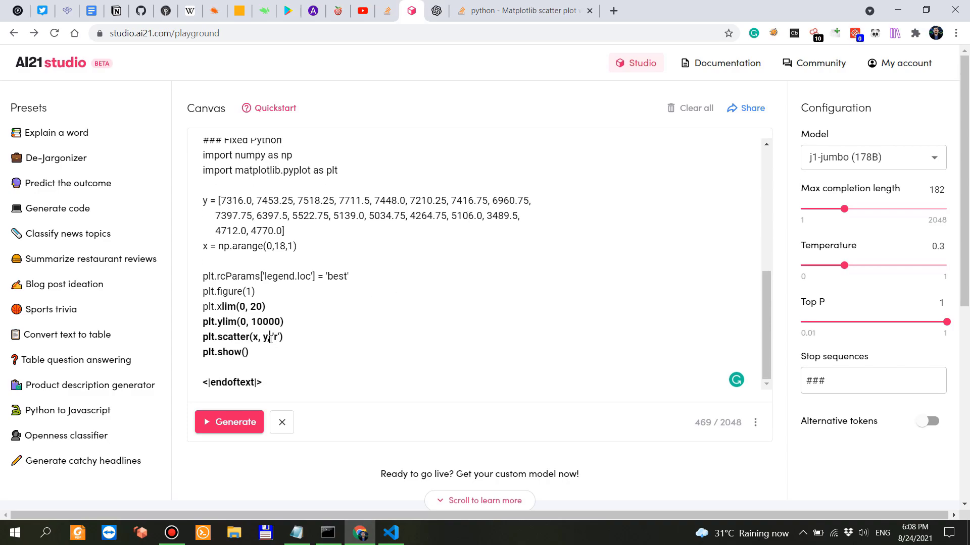
Step: Highlight the 'r') argument in the scatter line, then go to the OpenAI Playground prompt
left_click_drag(270, 338, 289, 337)
left_click(386, 356)
left_click(437, 10)
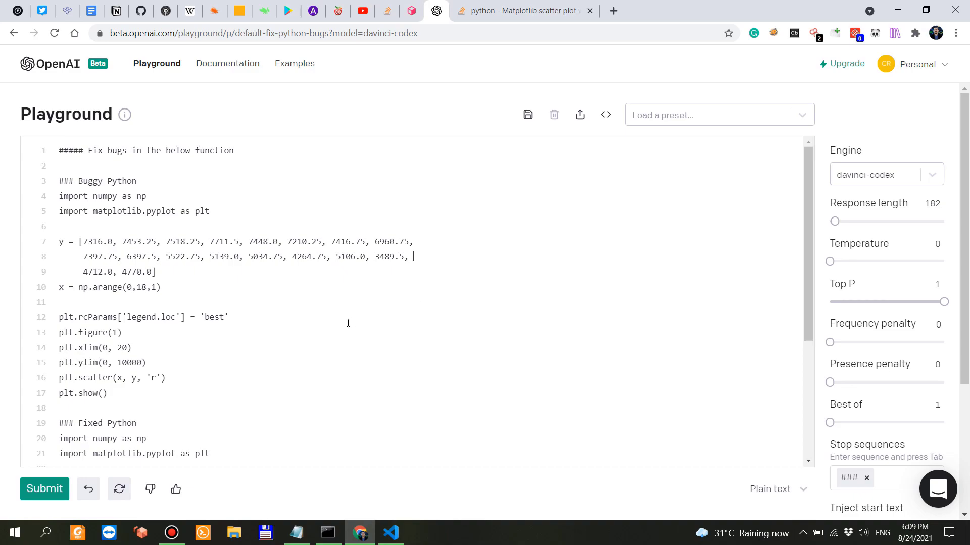
scroll(348, 323, "down", 2)
scroll(368, 290, "up", 1)
scroll(372, 285, "up", 1)
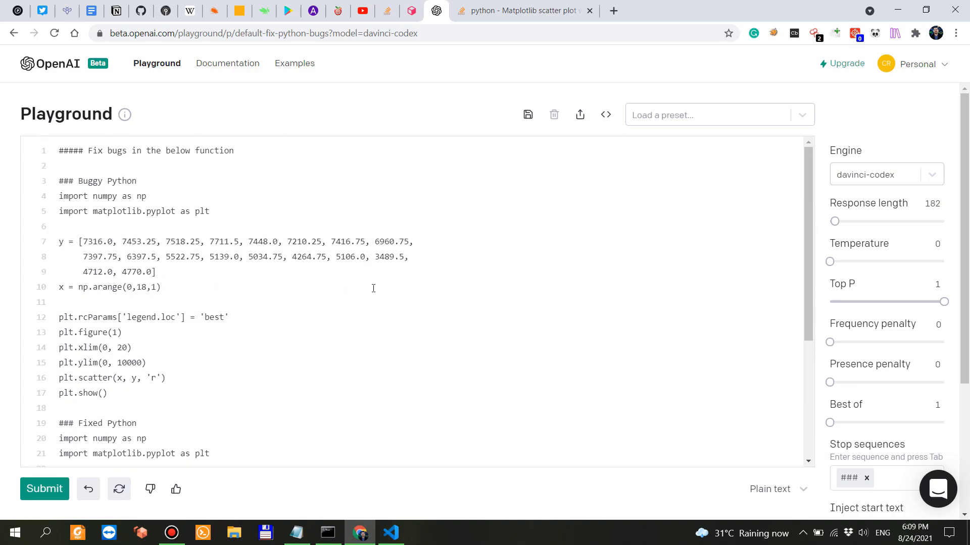